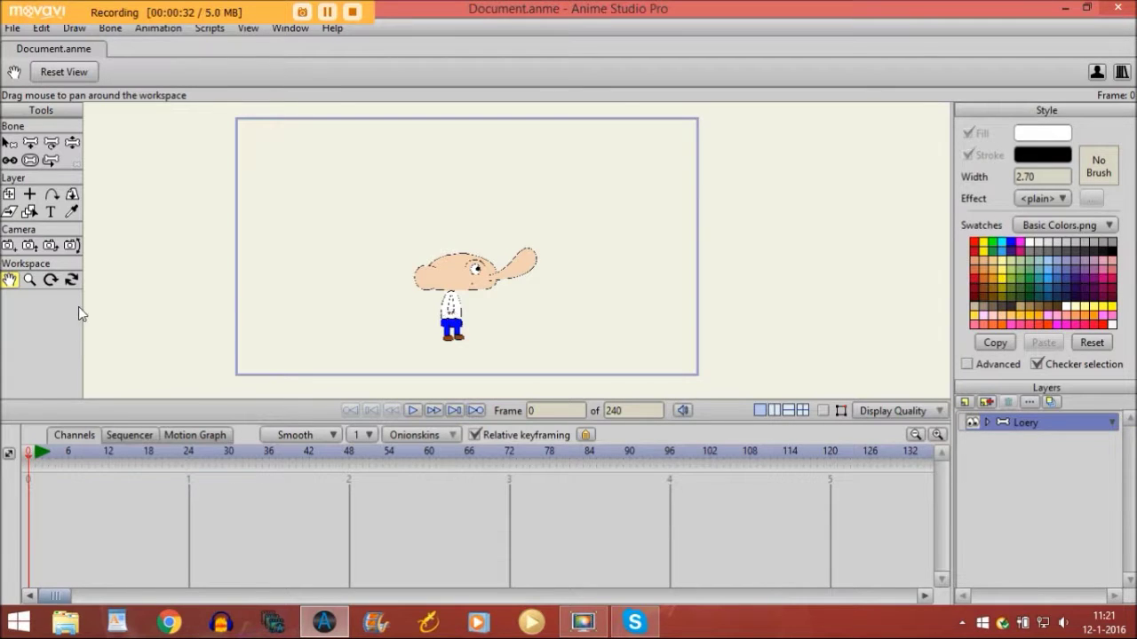
- Turn on the bone overlay and zoom in close on the character, centring it in view
left_click_drag(314, 302, 322, 261)
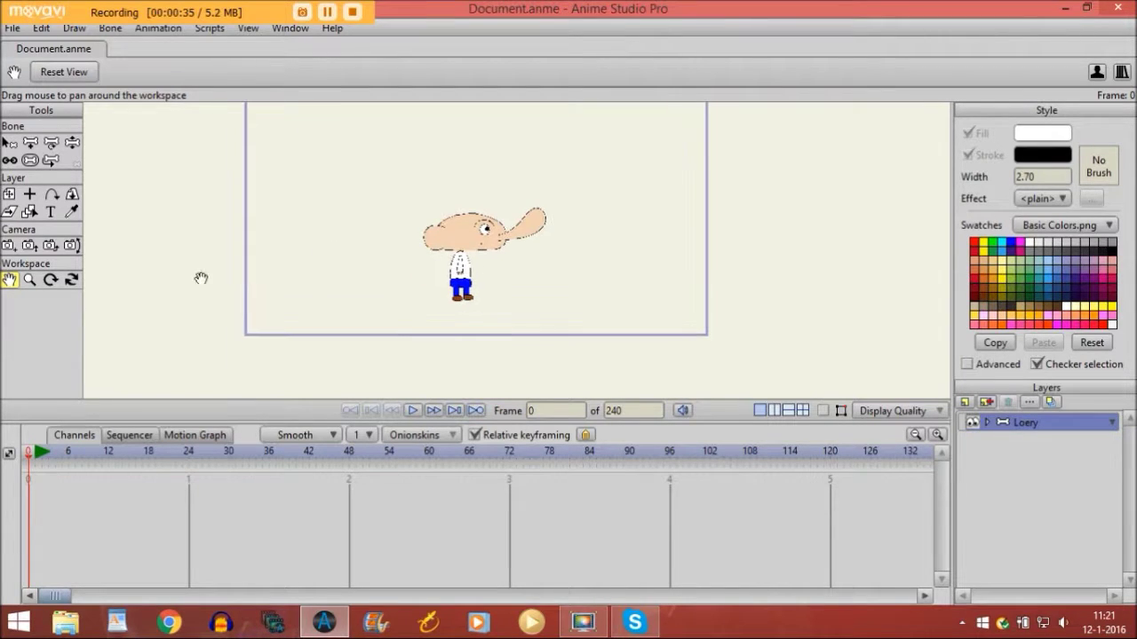
left_click(822, 411)
left_click(31, 280)
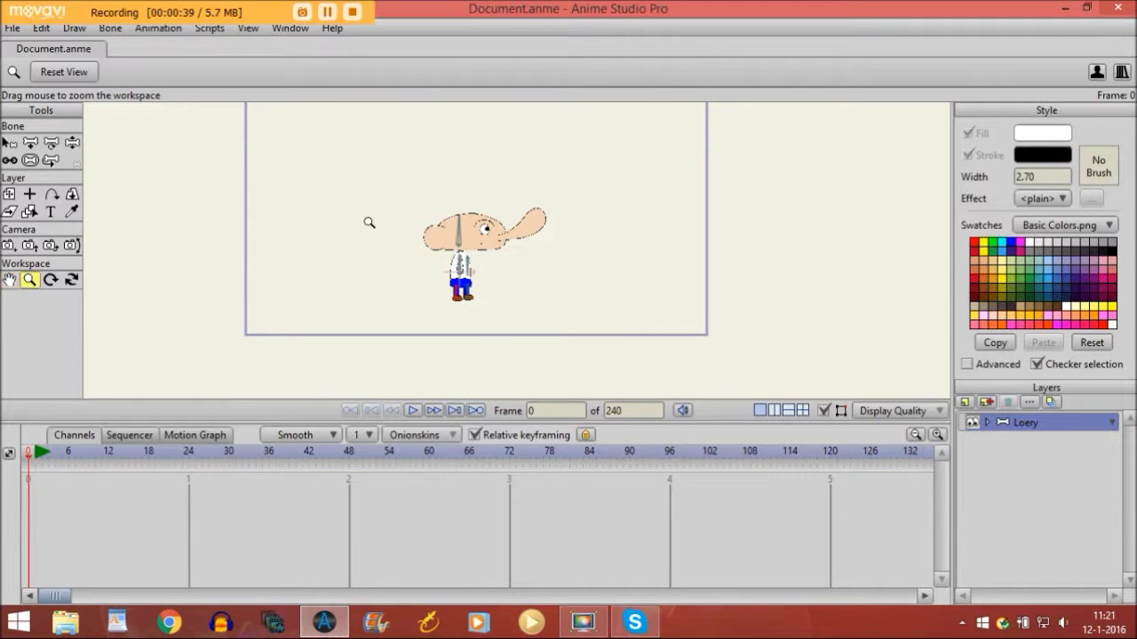
left_click_drag(418, 223, 720, 224)
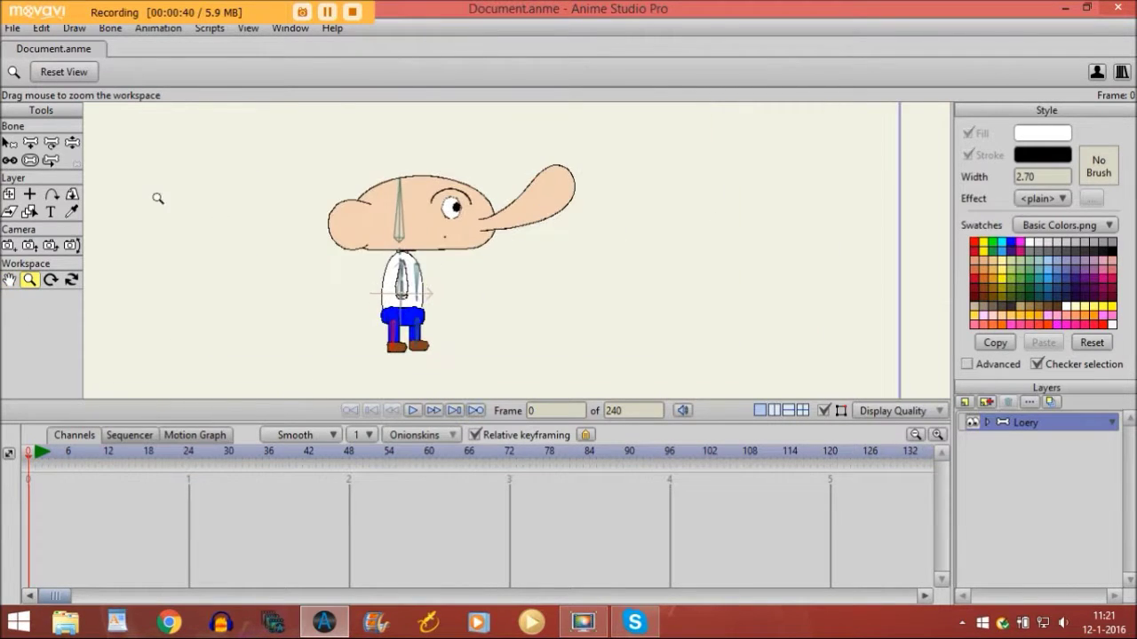
left_click(11, 281)
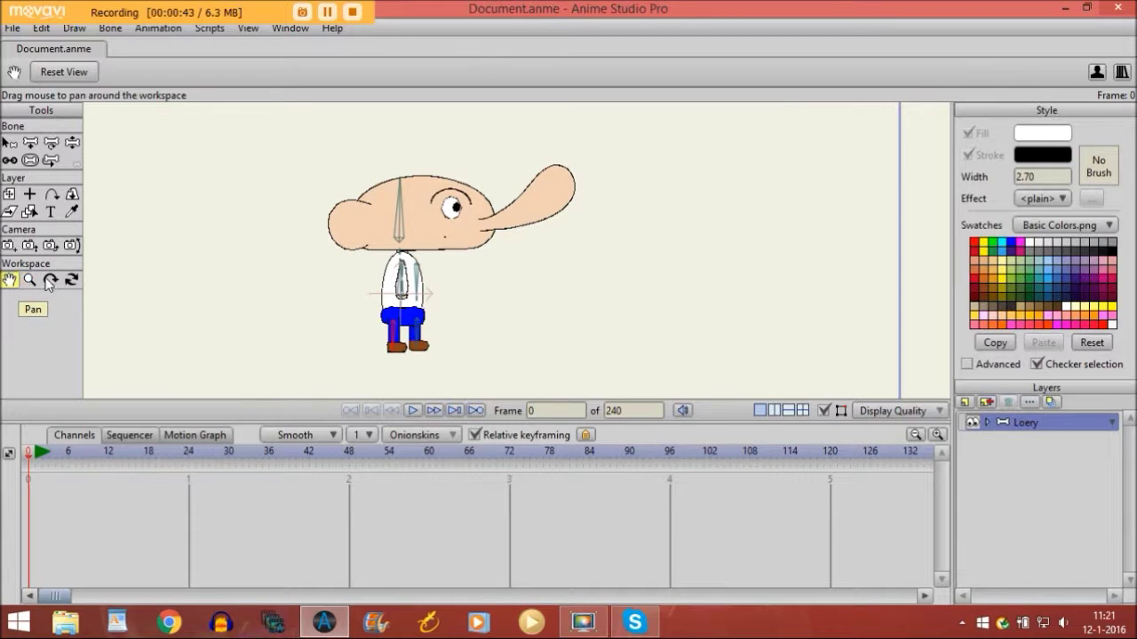
left_click_drag(297, 276, 355, 267)
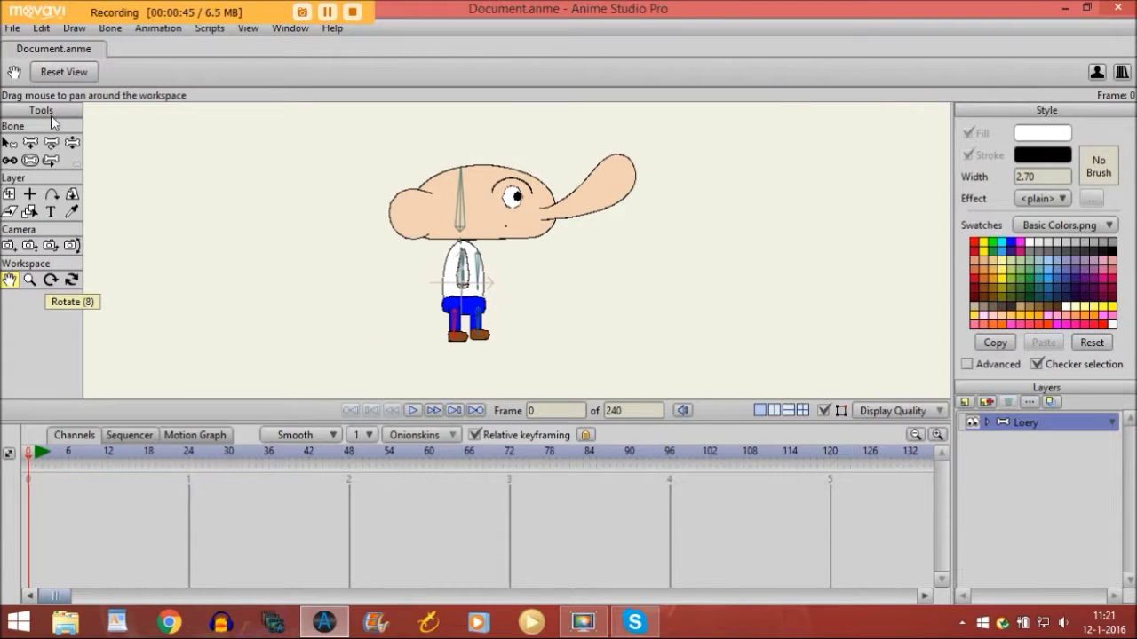
- Test-pose the character with Manipulate Bones, tilting the head and rotating the torso and arm
left_click(72, 142)
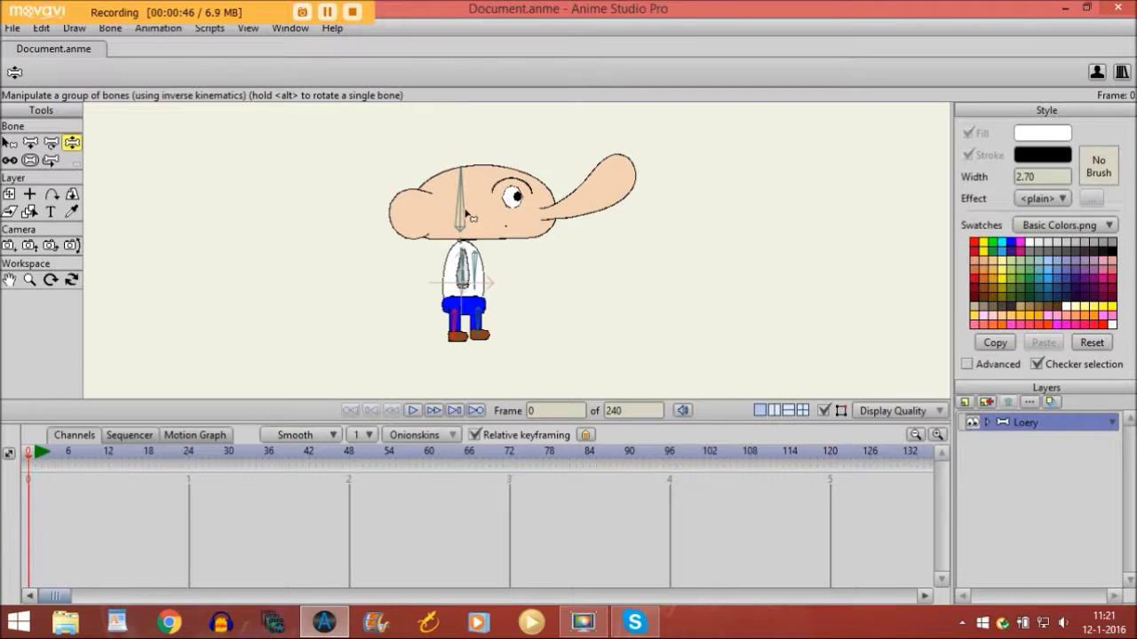
left_click_drag(463, 215, 461, 210)
left_click_drag(464, 267, 466, 331)
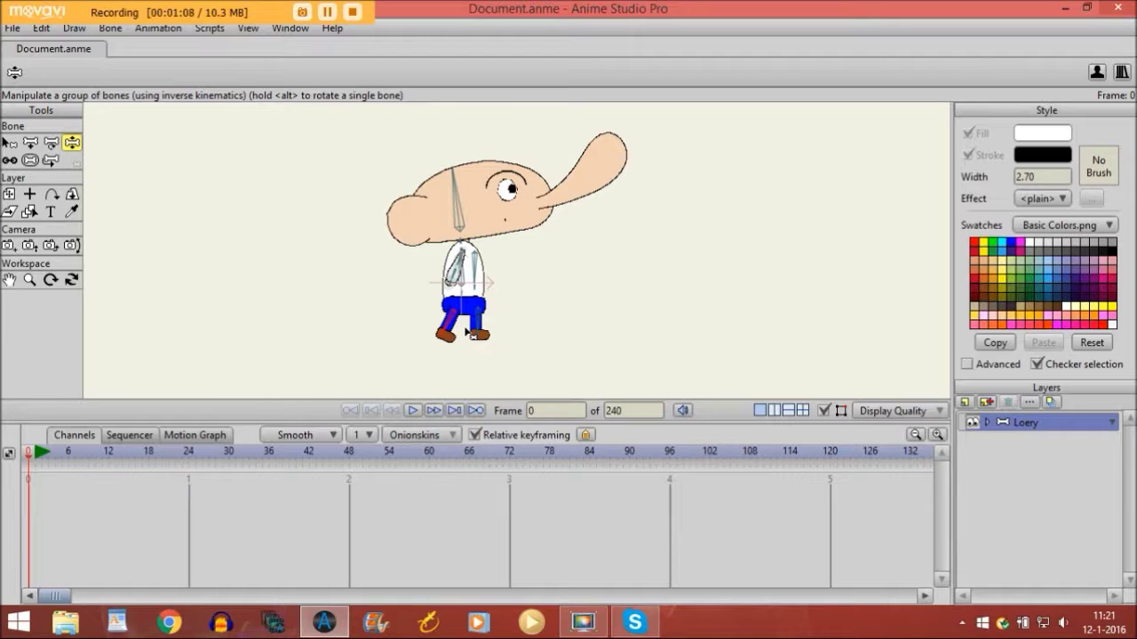
- Create a new action called 'Walking' in the Window > Actions panel
key("Right")
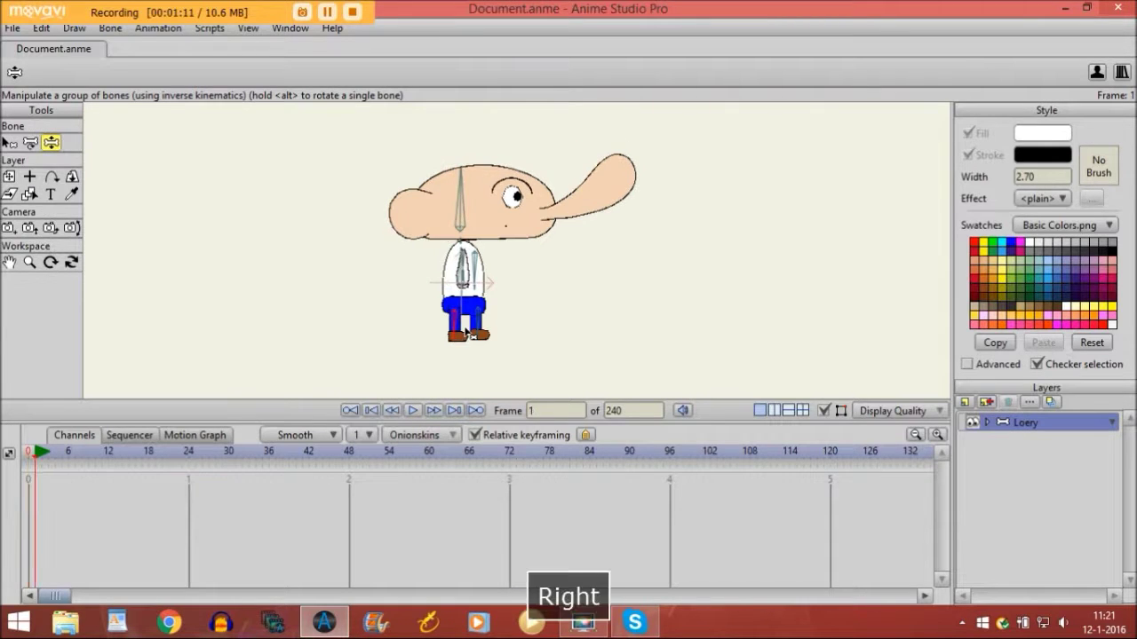
key("Left")
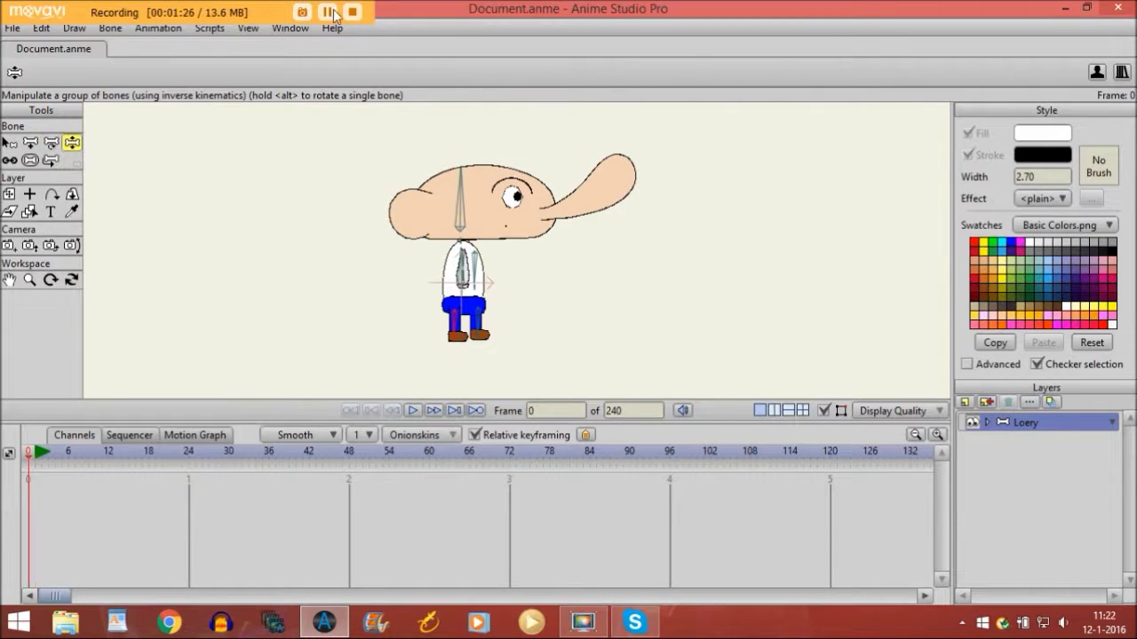
left_click(290, 28)
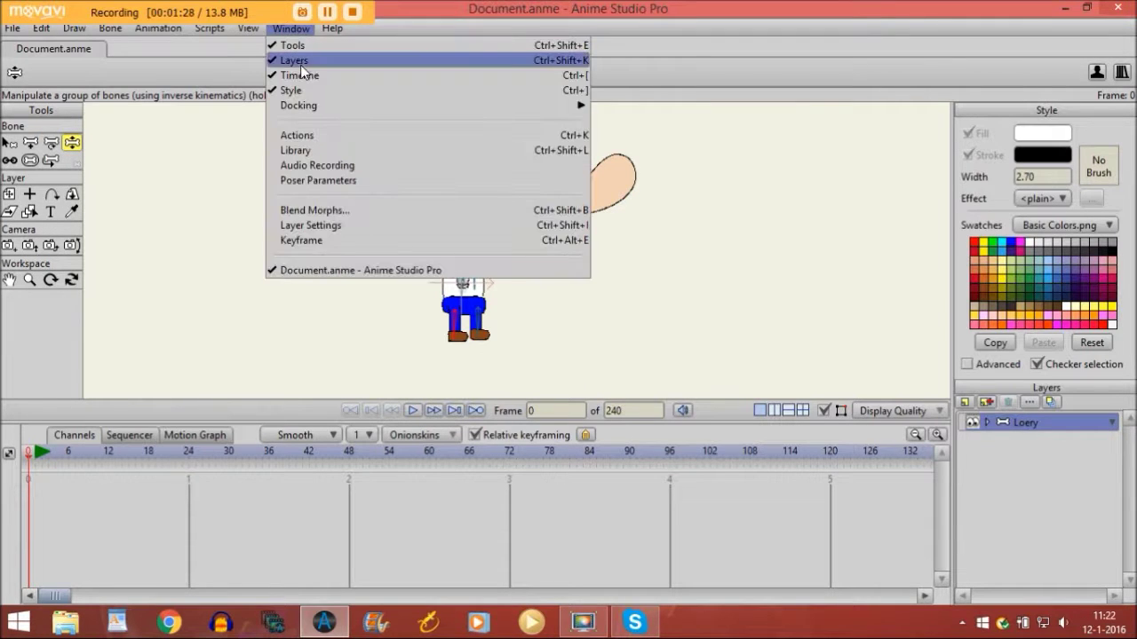
left_click(309, 135)
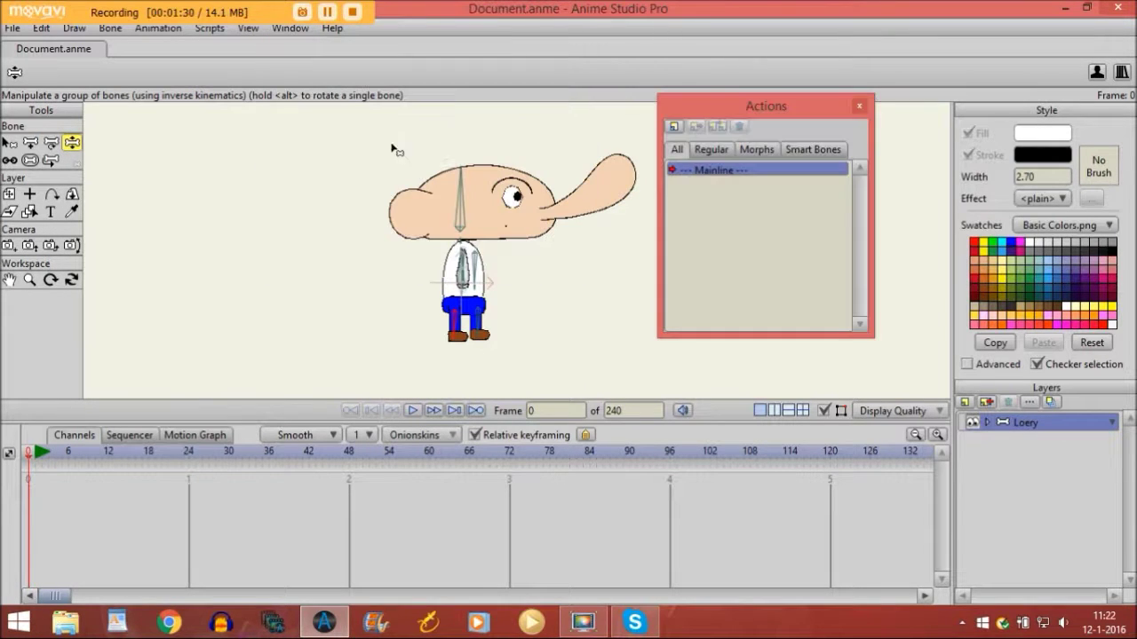
left_click(673, 126)
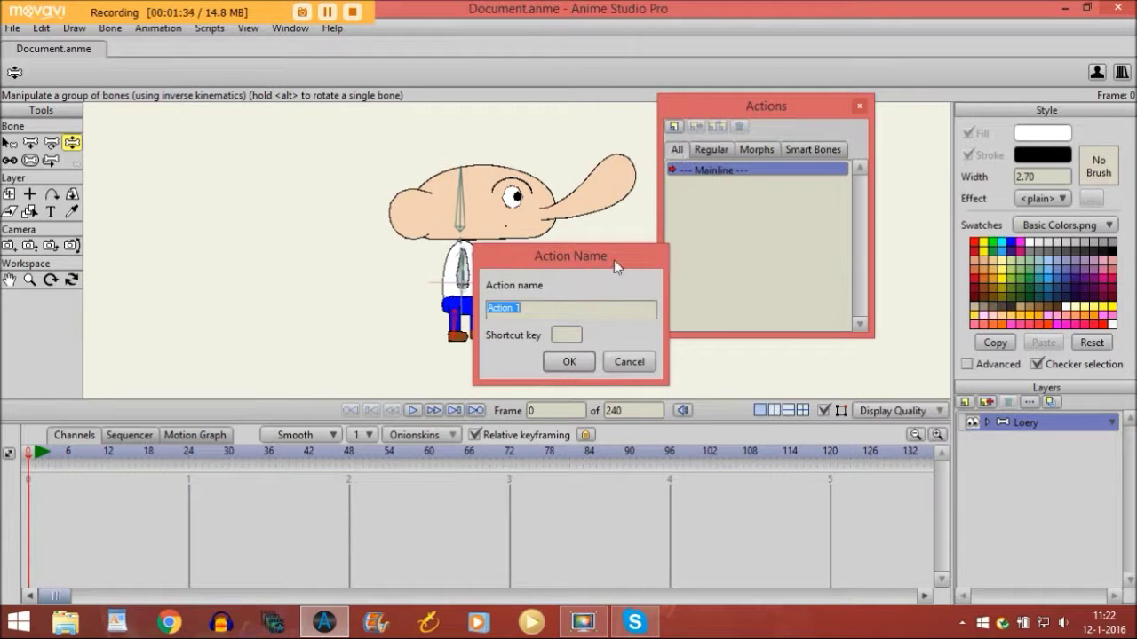
type("Walk")
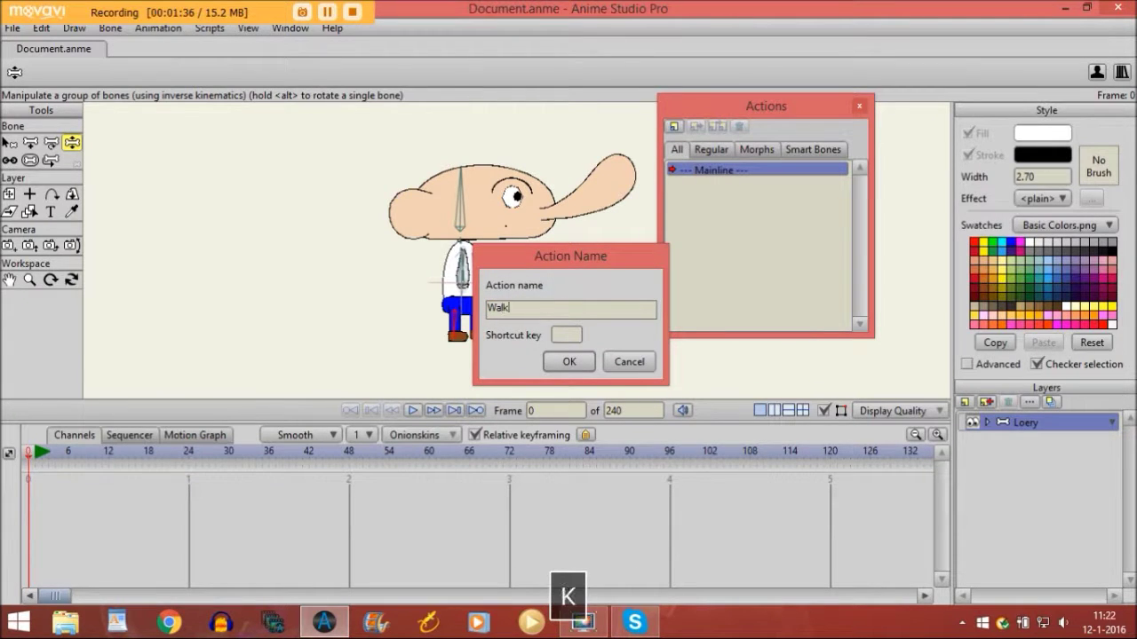
type("ing")
key("Return")
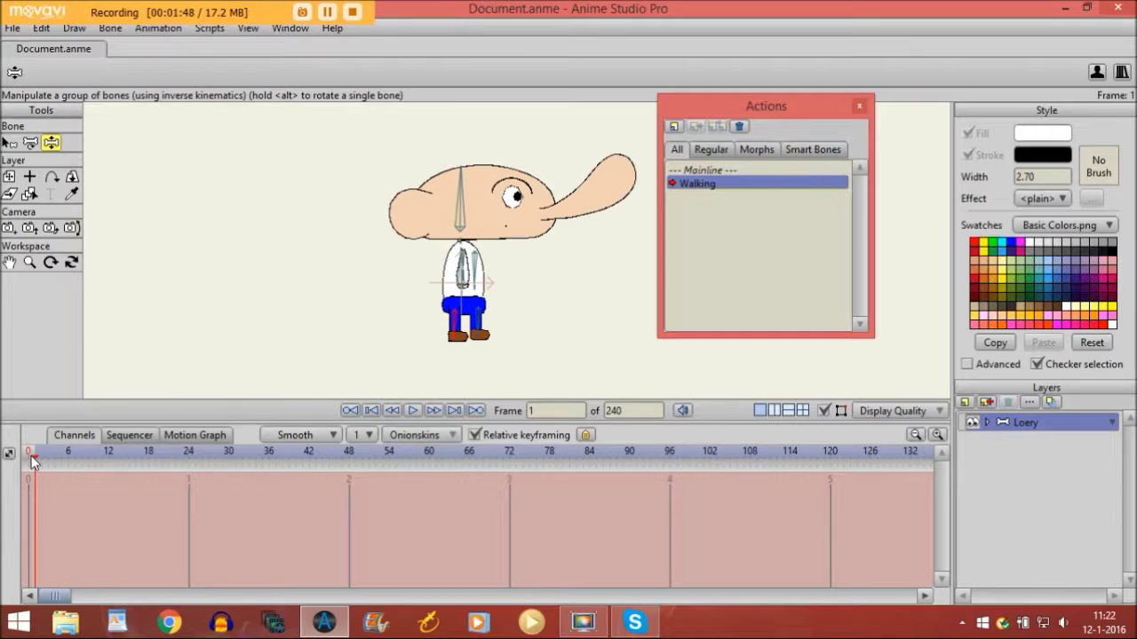
- Key the legs apart at frame 3 and the left leg forward, knee bent, at frame 6
key("Right")
key("Right")
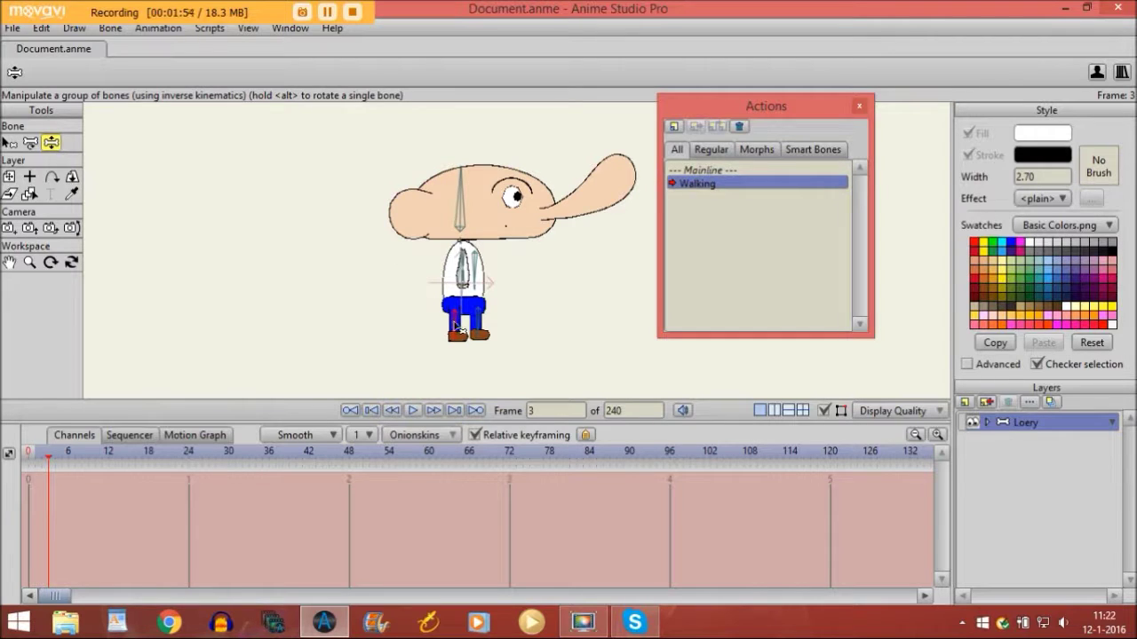
left_click_drag(456, 329, 495, 323)
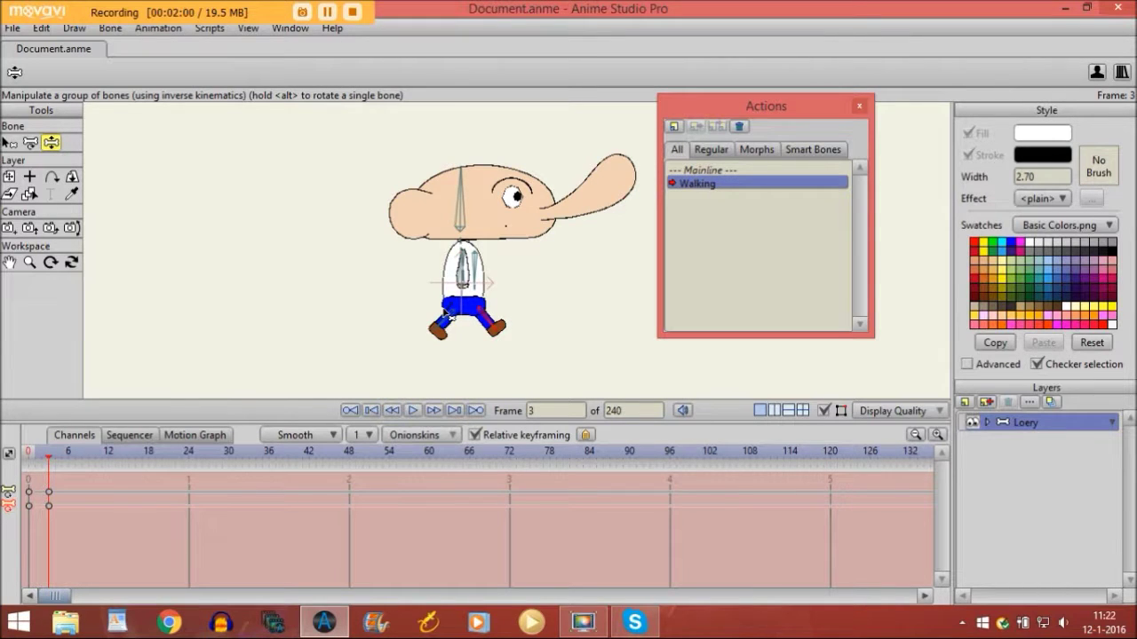
key("Right")
key("Right")
key("Right")
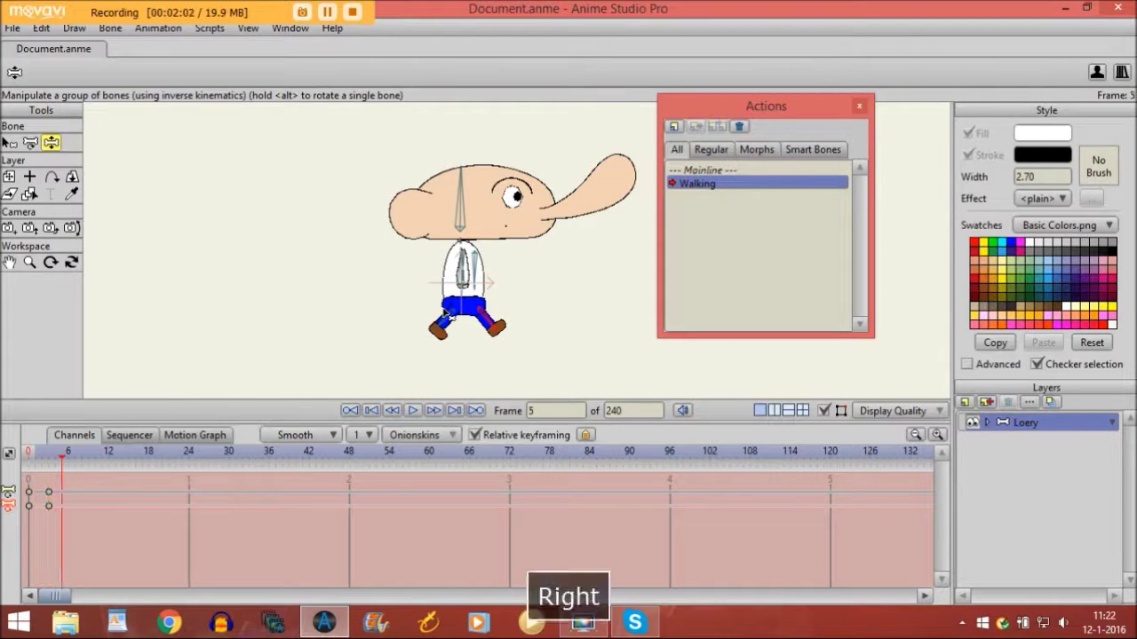
mouse_move(449, 318)
left_mouse_down()
mouse_move(485, 330)
mouse_move(455, 337)
left_mouse_up()
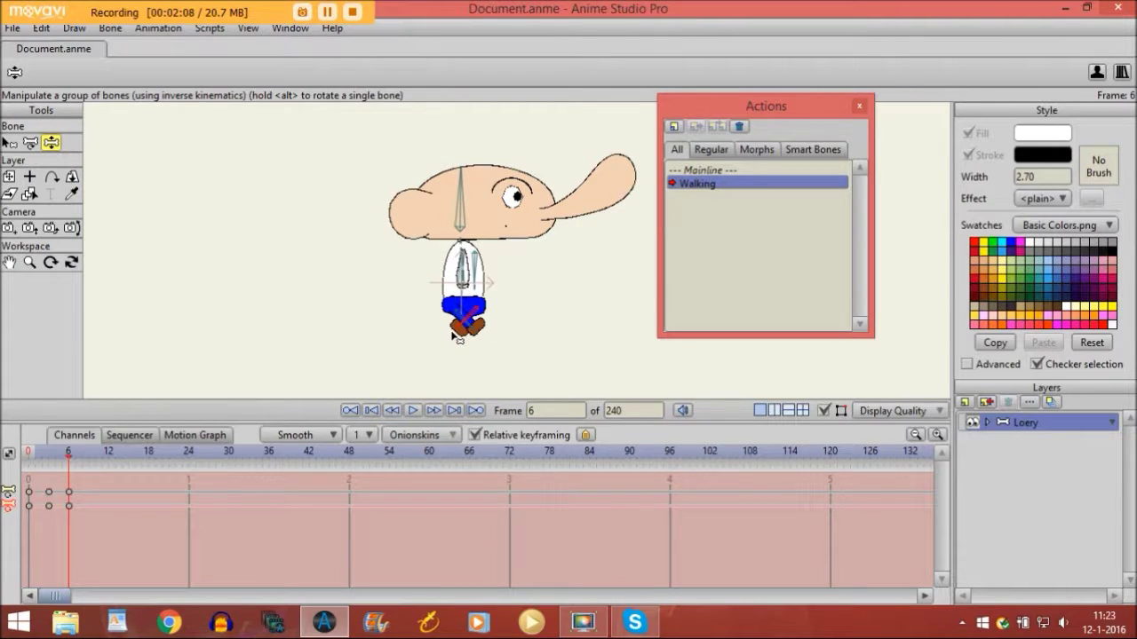
key("Right")
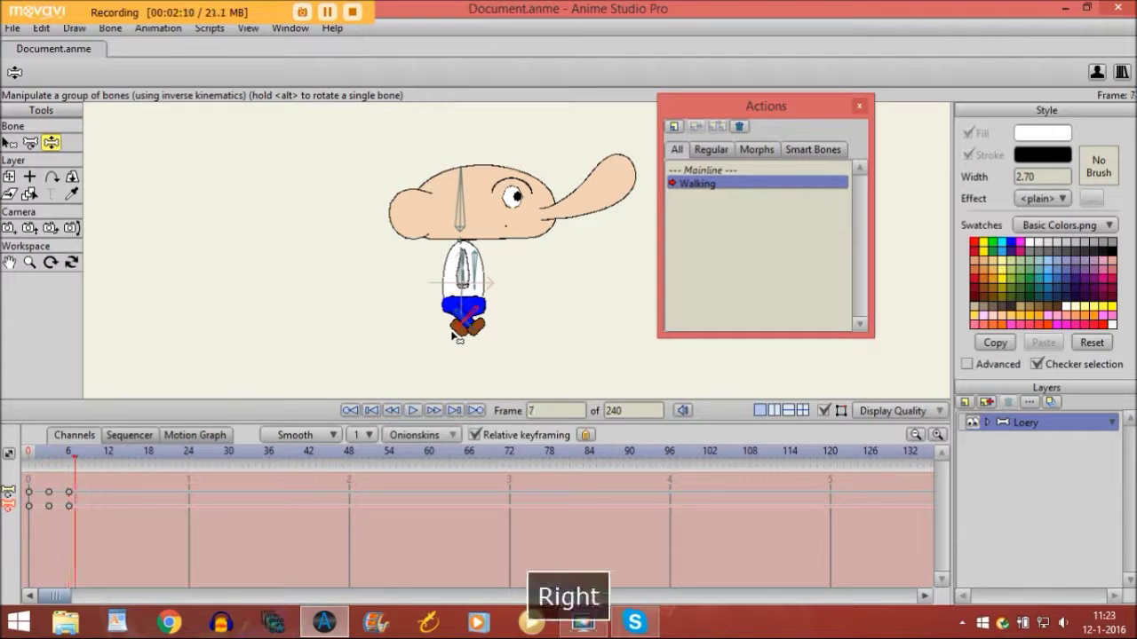
key("Right")
key("Right")
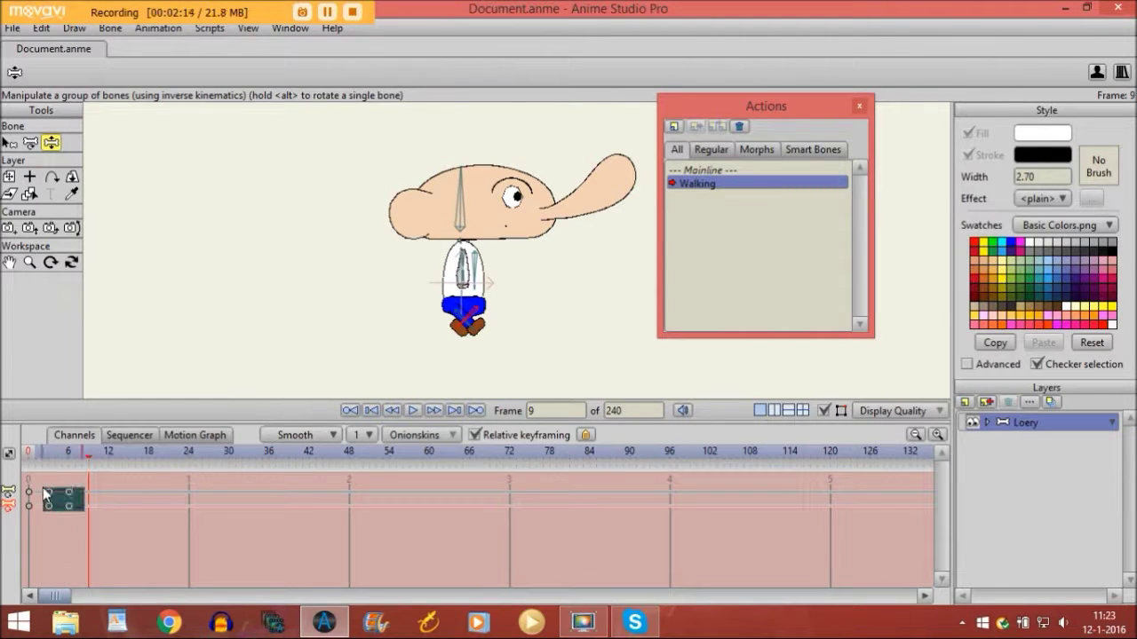
left_click_drag(45, 492, 73, 511)
- Paste the stride keyframes at frame 9 and check the pose around frame 12
left_click(42, 28)
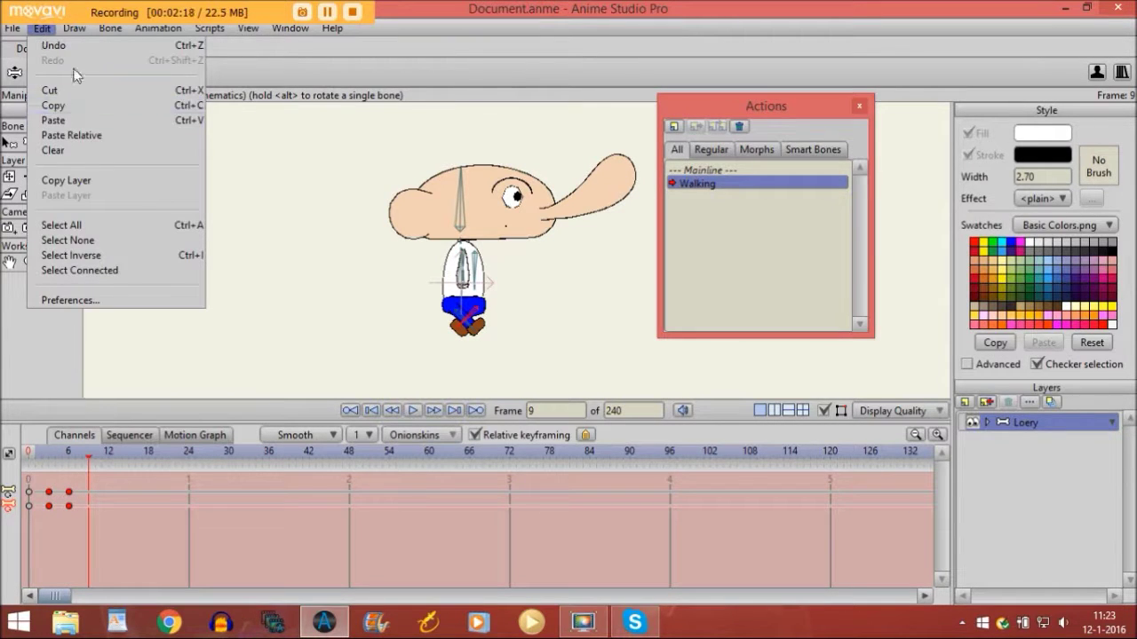
left_click(42, 29)
left_click(44, 29)
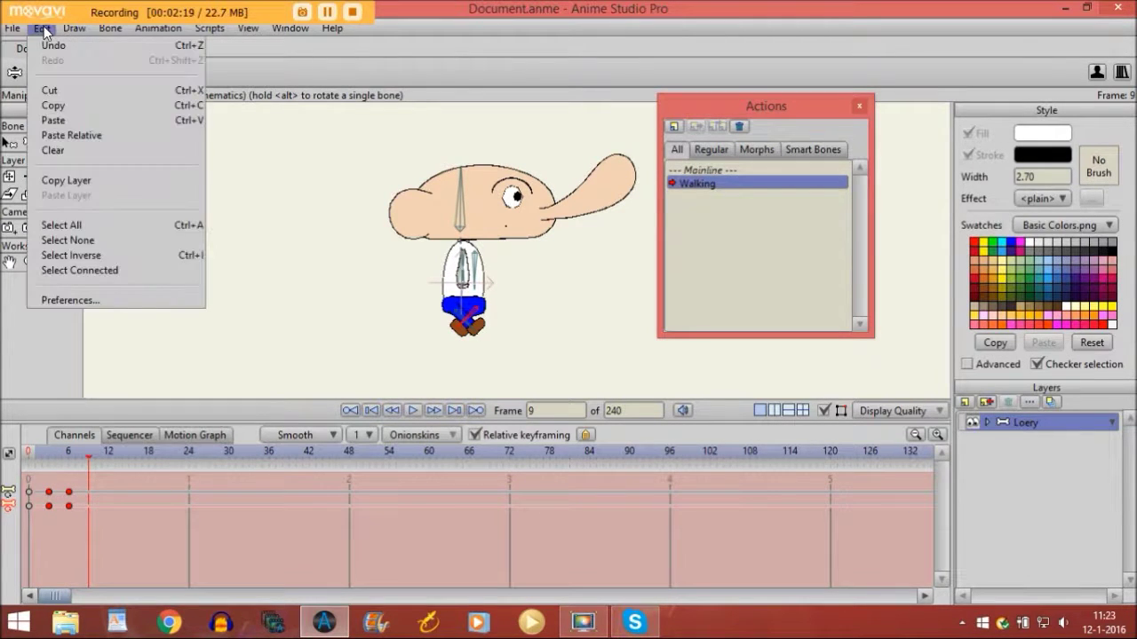
left_click(53, 119)
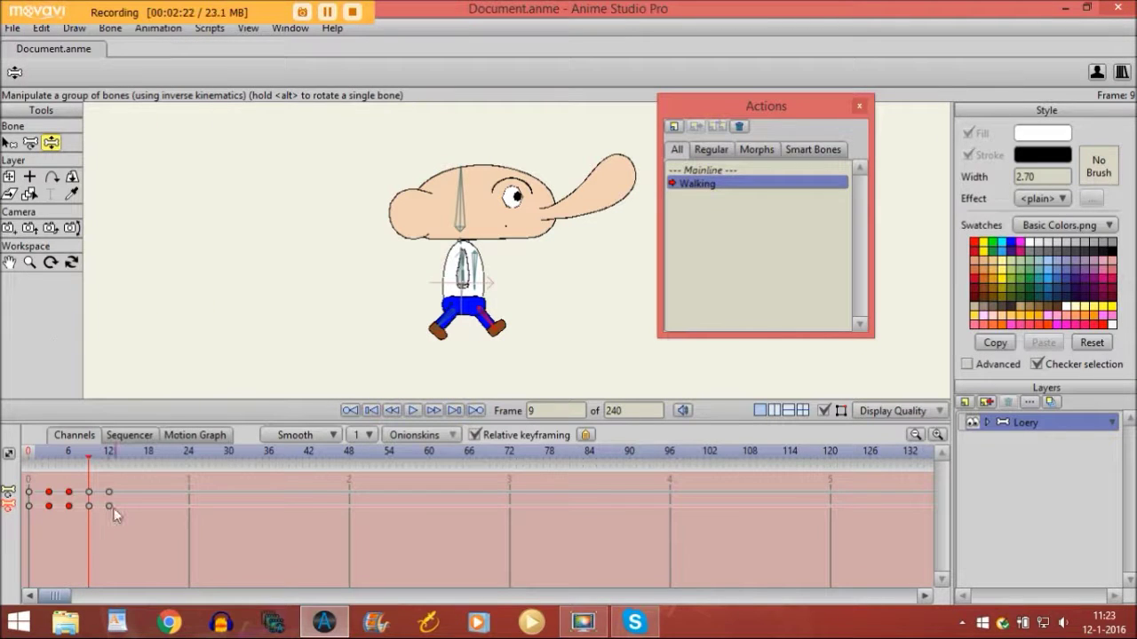
key("Right")
key("Right")
key("Right")
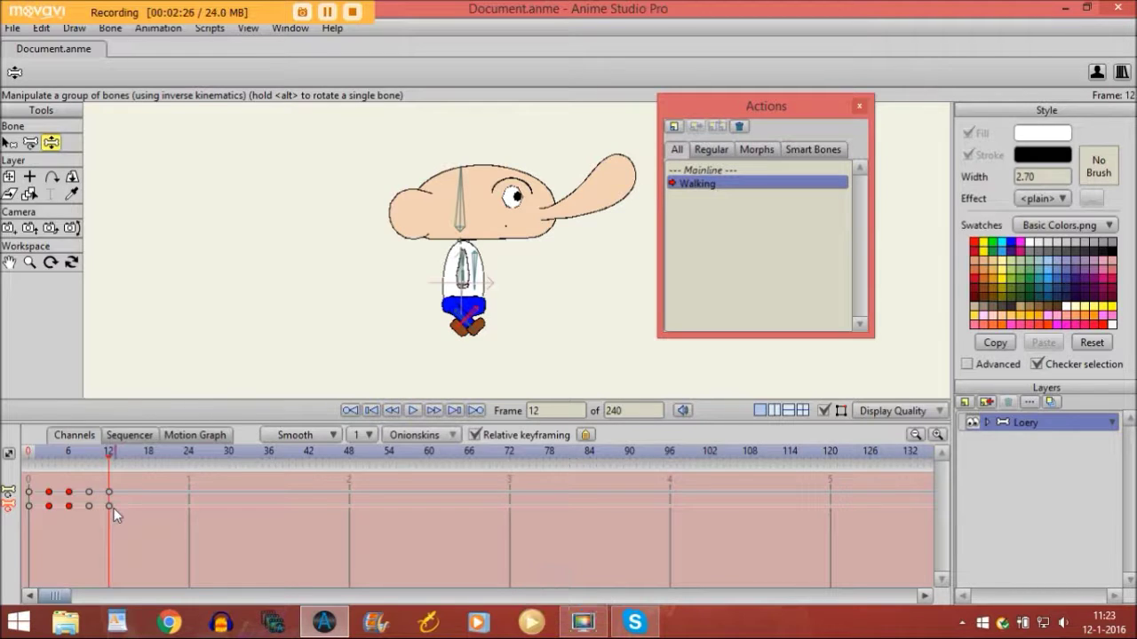
key("Right")
key("Right")
key("Right")
- Copy the leg keyframes from frames 0–12, paste them at frame 15, and return to Mainline
left_click_drag(133, 513, 40, 479)
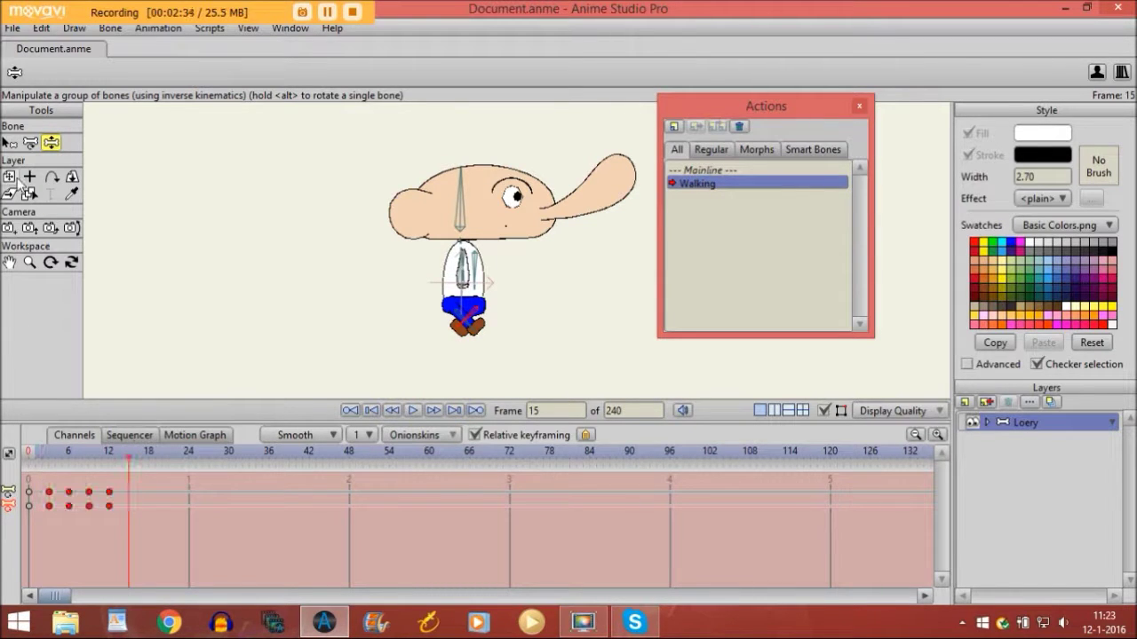
left_click(39, 28)
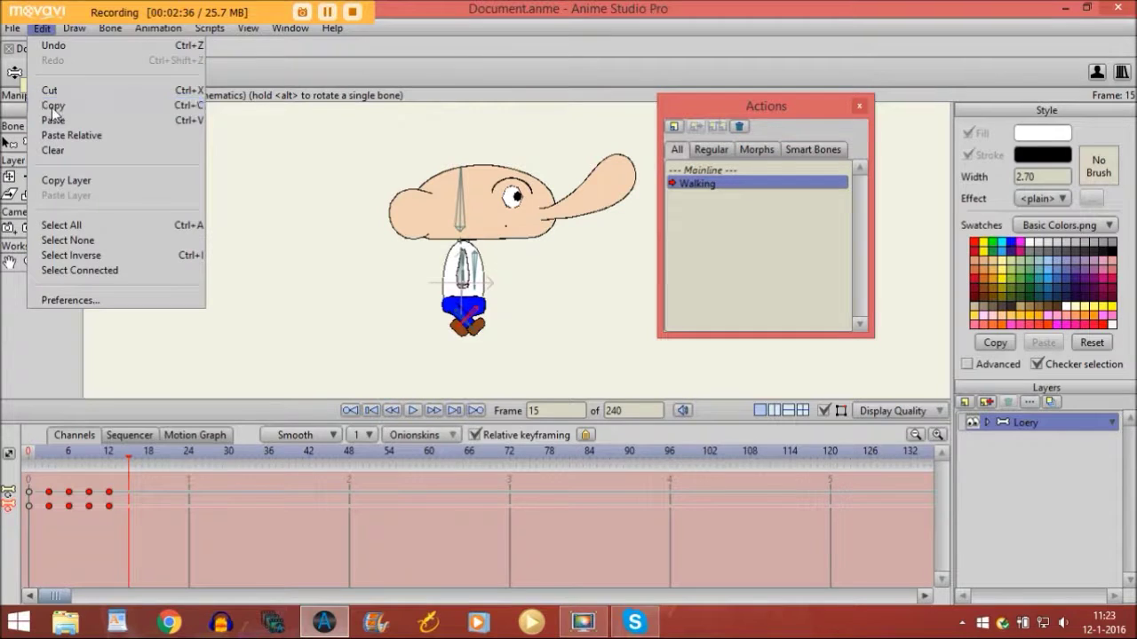
left_click(45, 101)
left_click(44, 29)
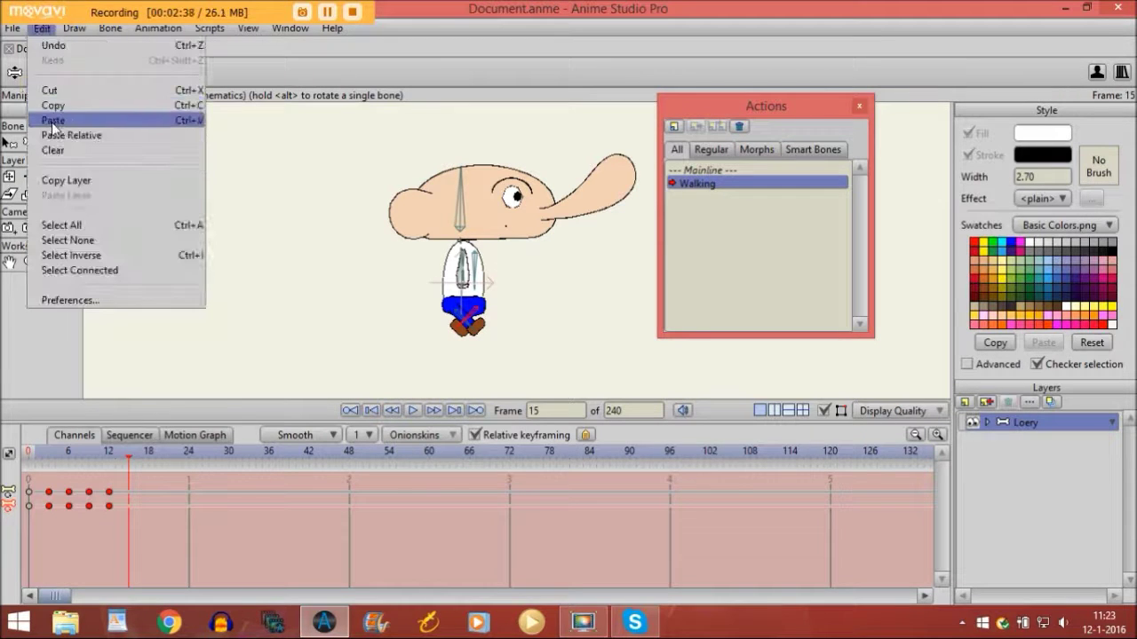
left_click(51, 125)
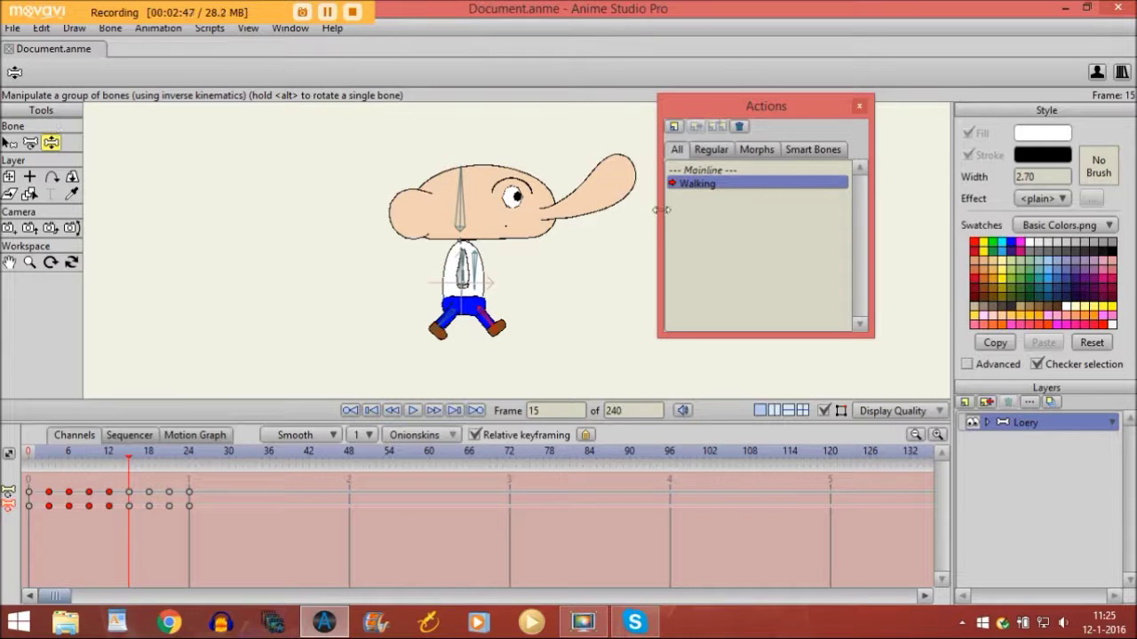
left_click(711, 169)
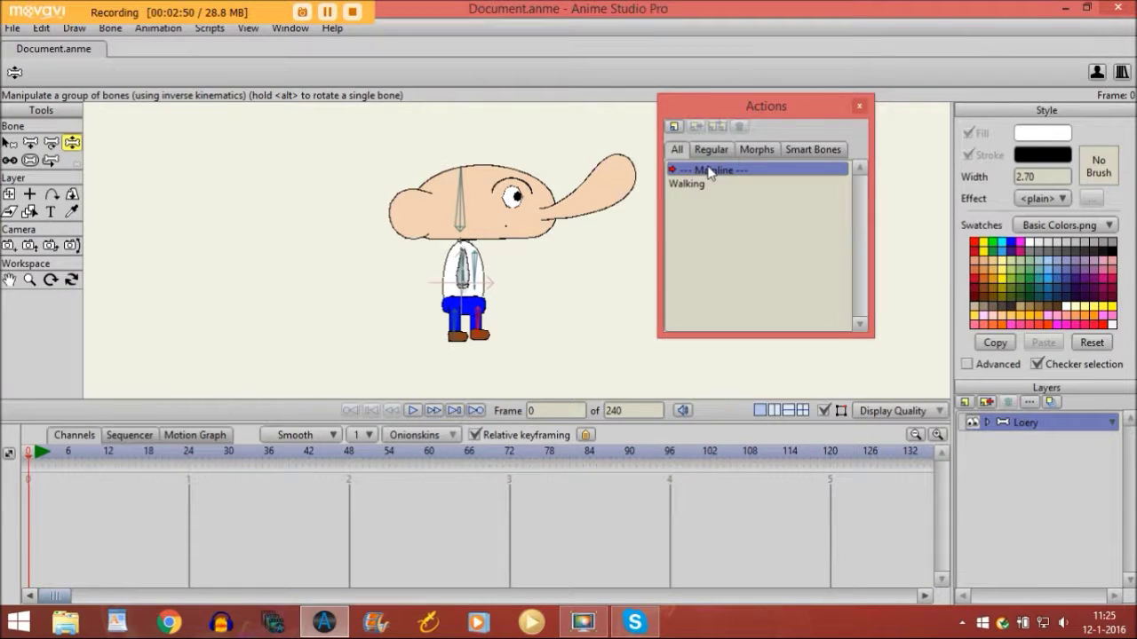
- Zoom out to the full stage and move the character layer off-stage left at frame 0
left_click(29, 278)
left_click_drag(339, 249, 132, 239)
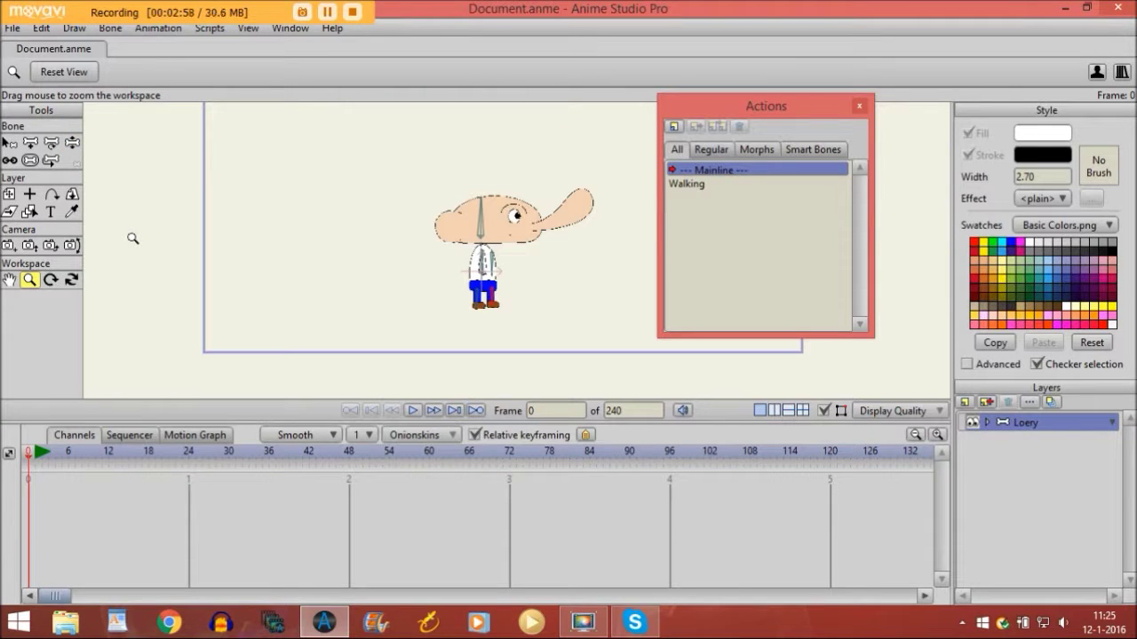
left_click(8, 195)
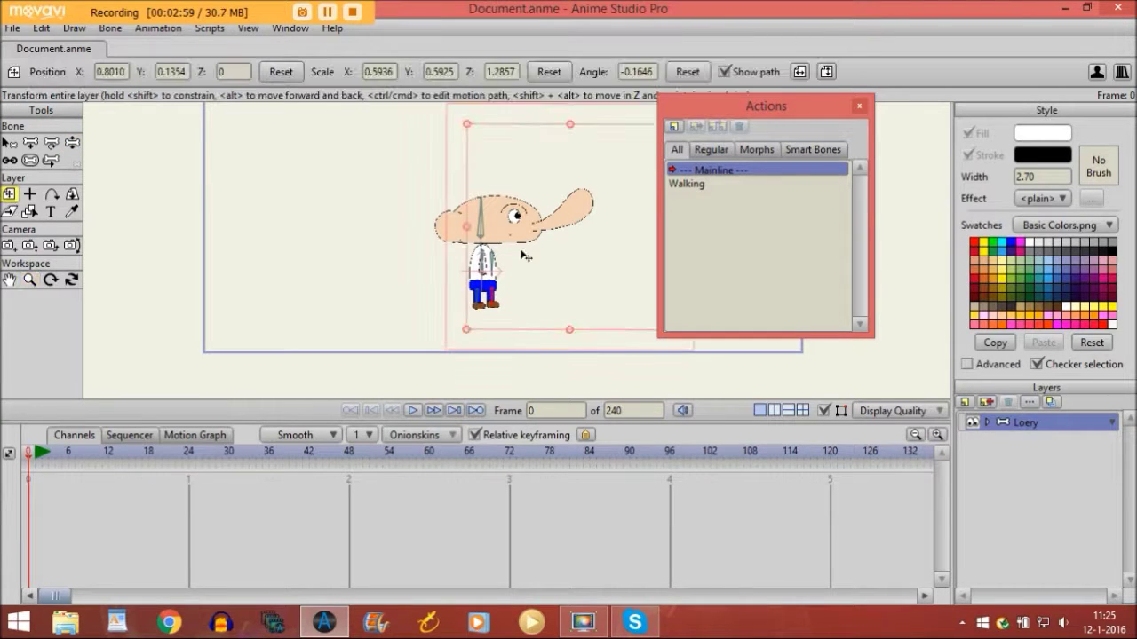
left_click_drag(521, 279, 89, 283)
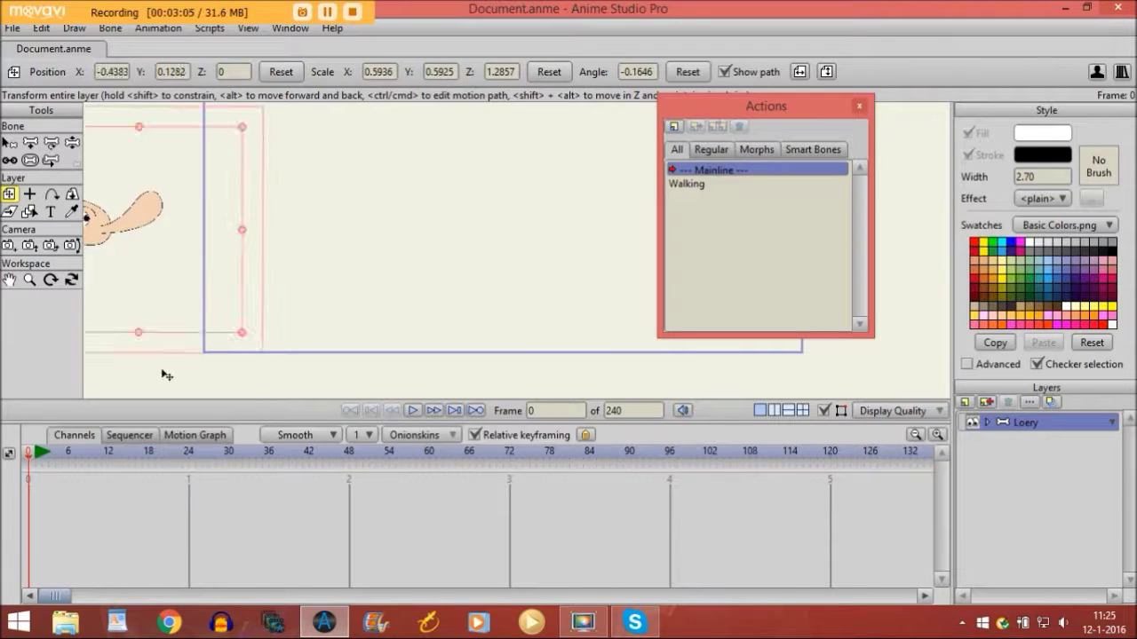
- At frame 47, move the character to stage centre, then scrub back to preview the slide
left_click(342, 456)
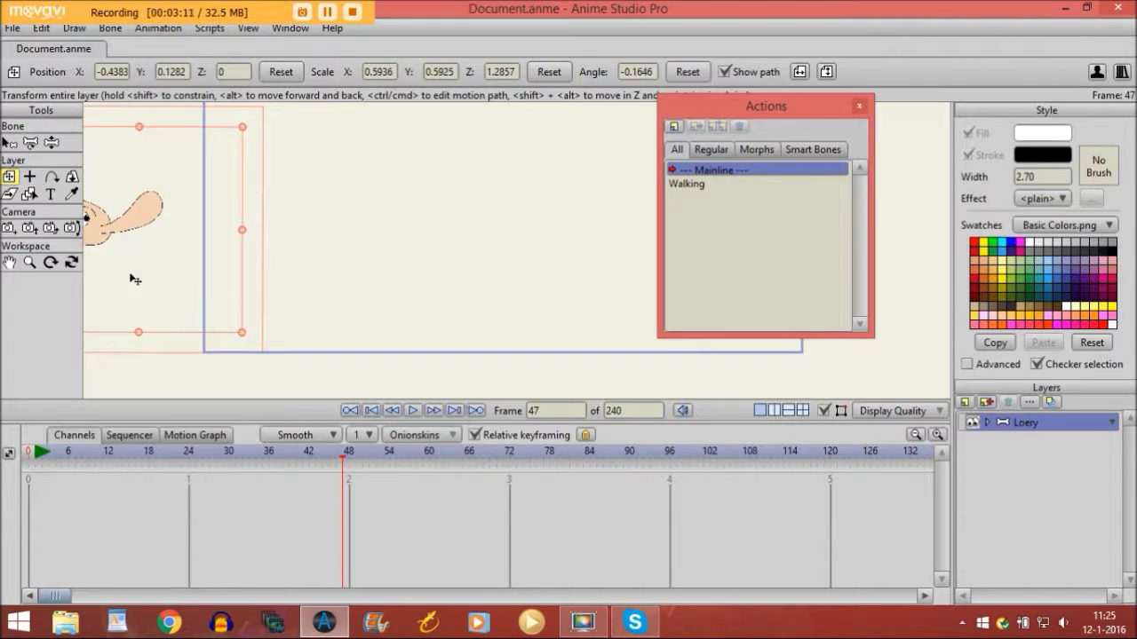
left_click_drag(129, 240, 555, 238)
left_click_drag(345, 455, 123, 455)
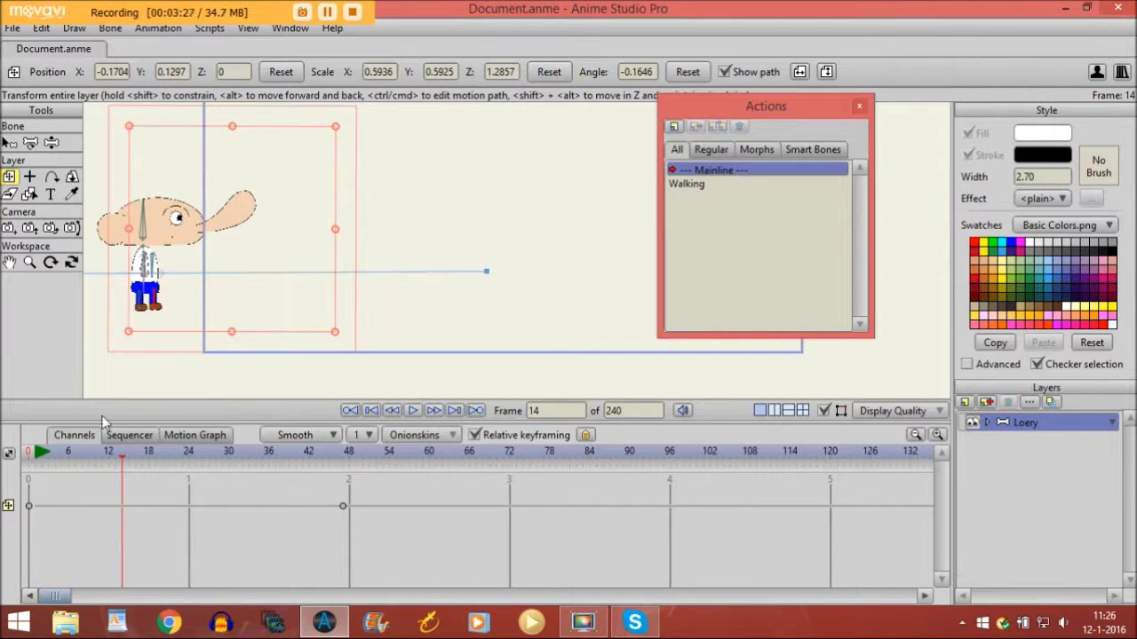
left_click(35, 453)
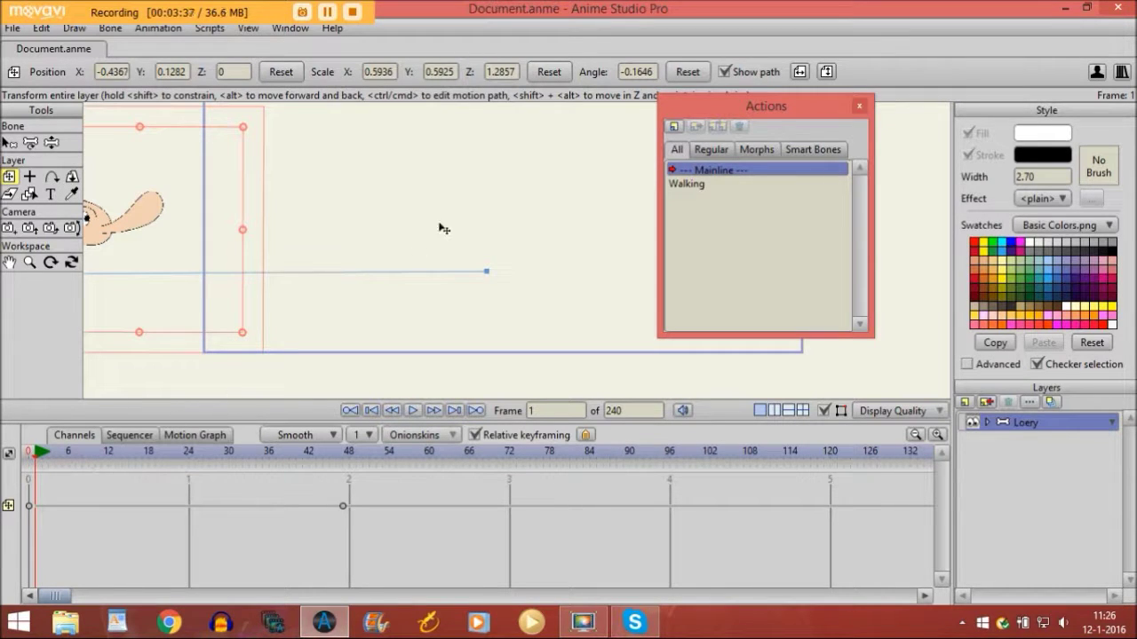
- Insert a copy of the Walking action at frame 1 and step through to frame 24
left_click(687, 187)
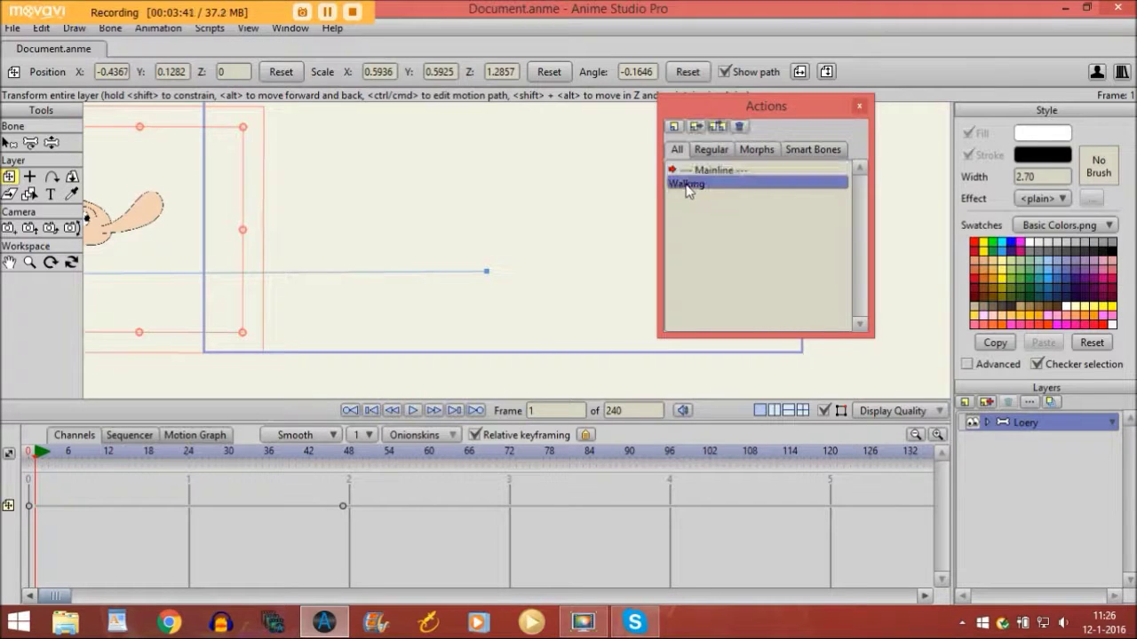
left_click(697, 128)
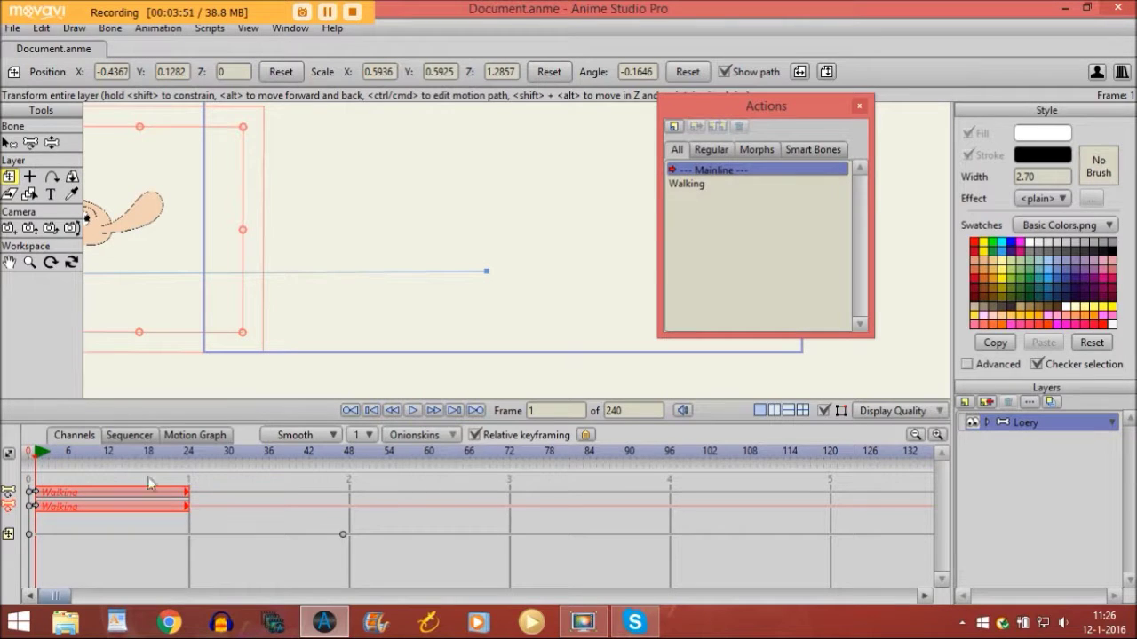
key("Right")
key("Right")
key("Right")
key("Right")
key("Right")
key("Right")
key("Right")
key("Right")
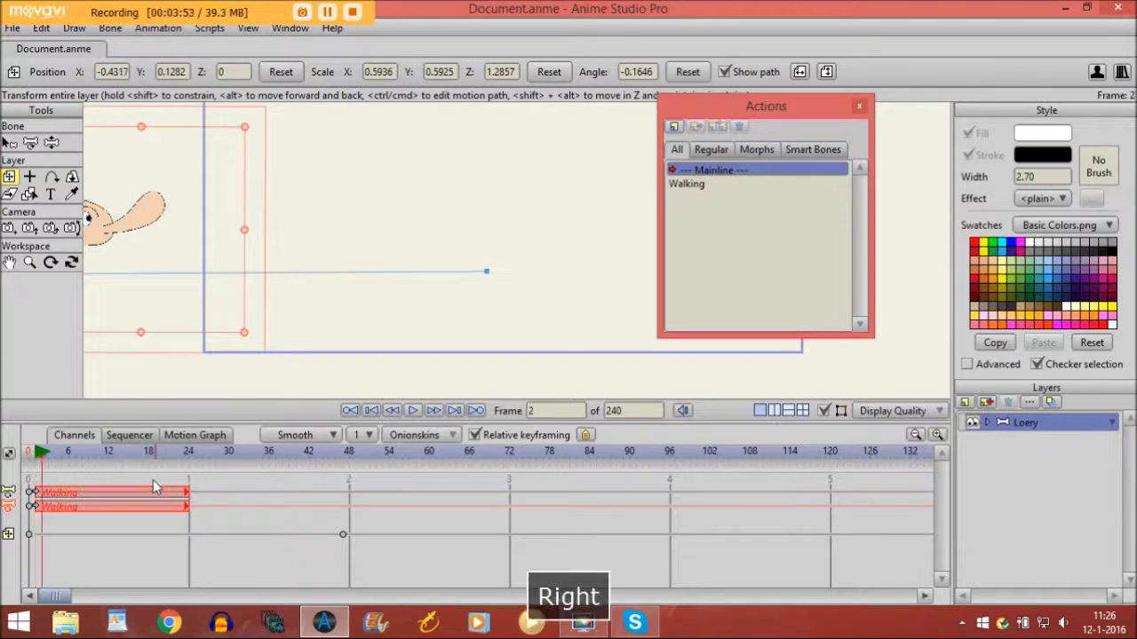
key("Right")
key("Right")
key("Right")
key("Right")
key("Right")
key("Right")
key("Right")
key("Right")
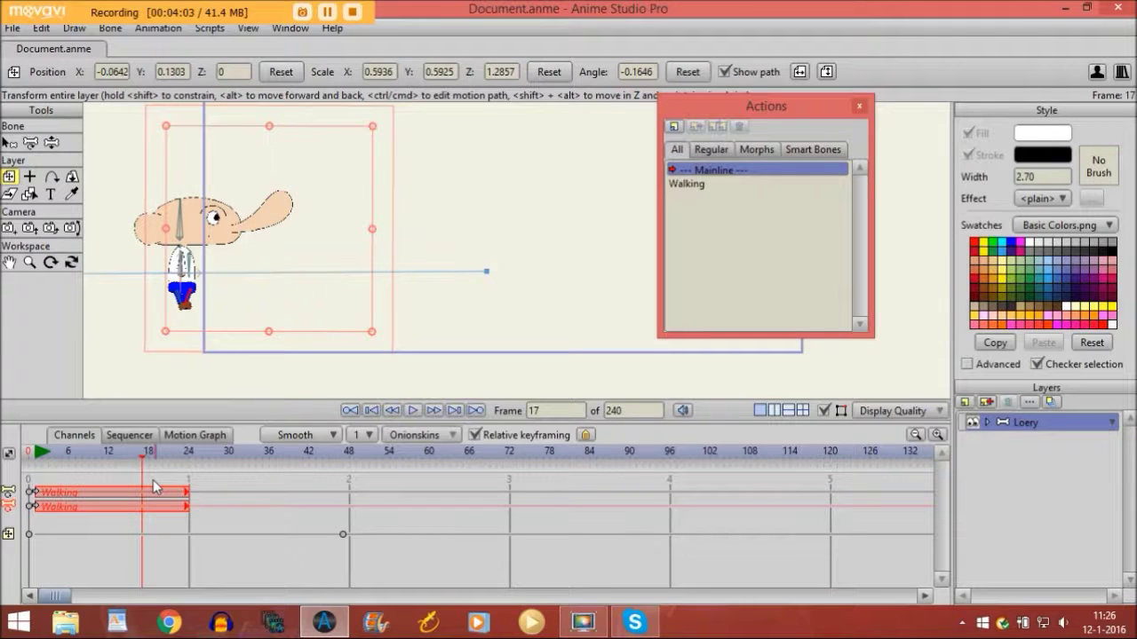
key("Right")
key("Right")
key("Right")
key("Right")
key("Right")
key("Right")
key("Right")
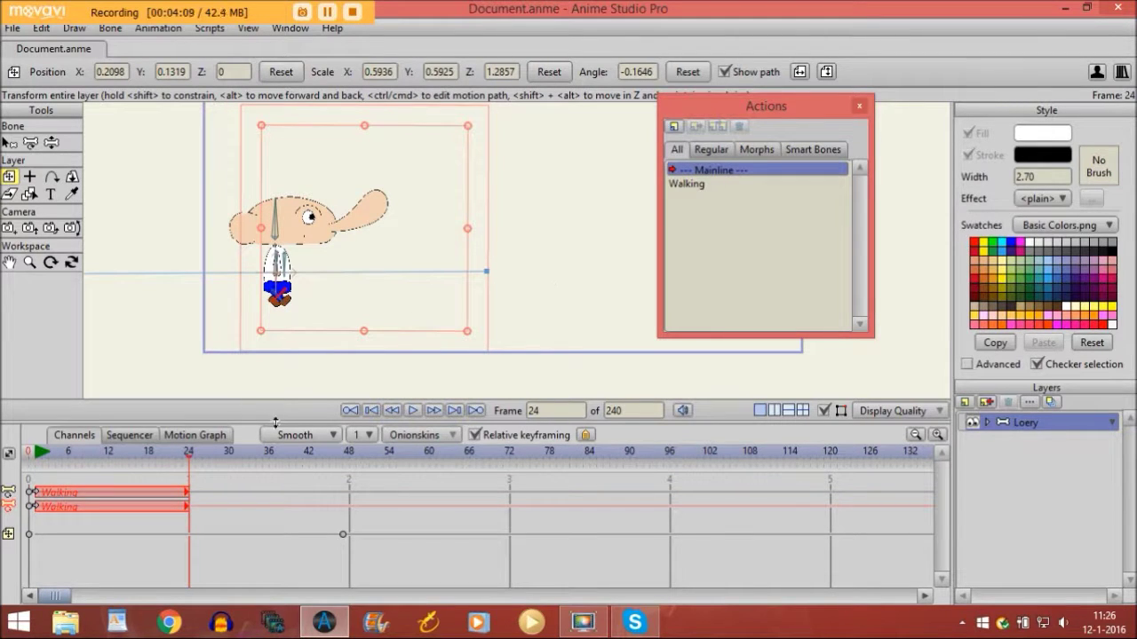
left_click(691, 183)
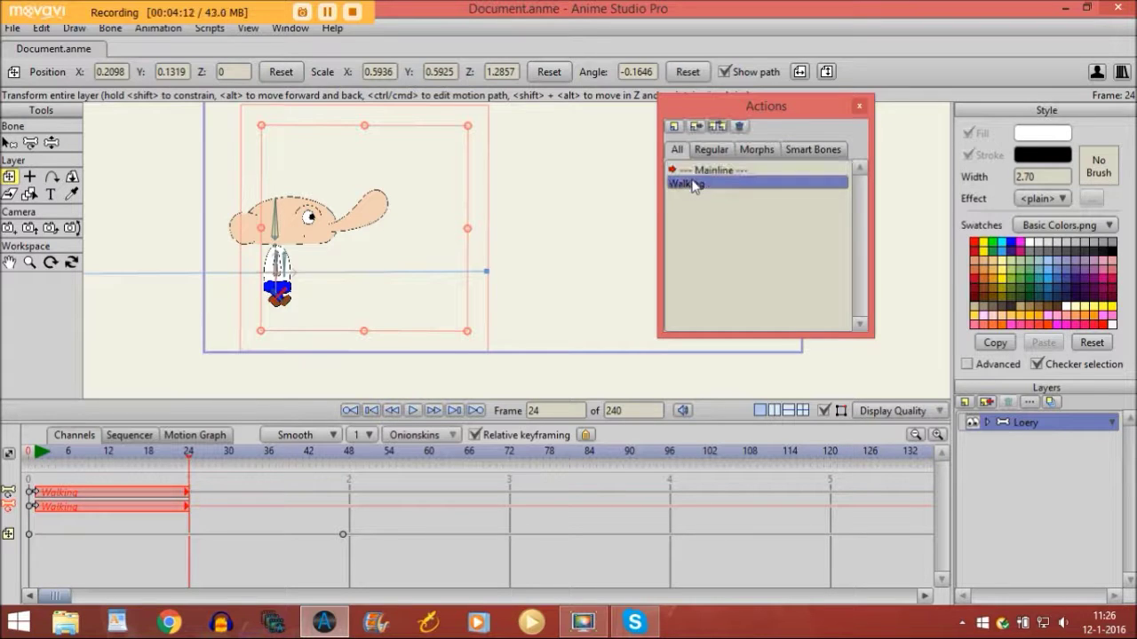
- Insert a Walking reference at frame 24 and advance to frame 47
left_click(695, 128)
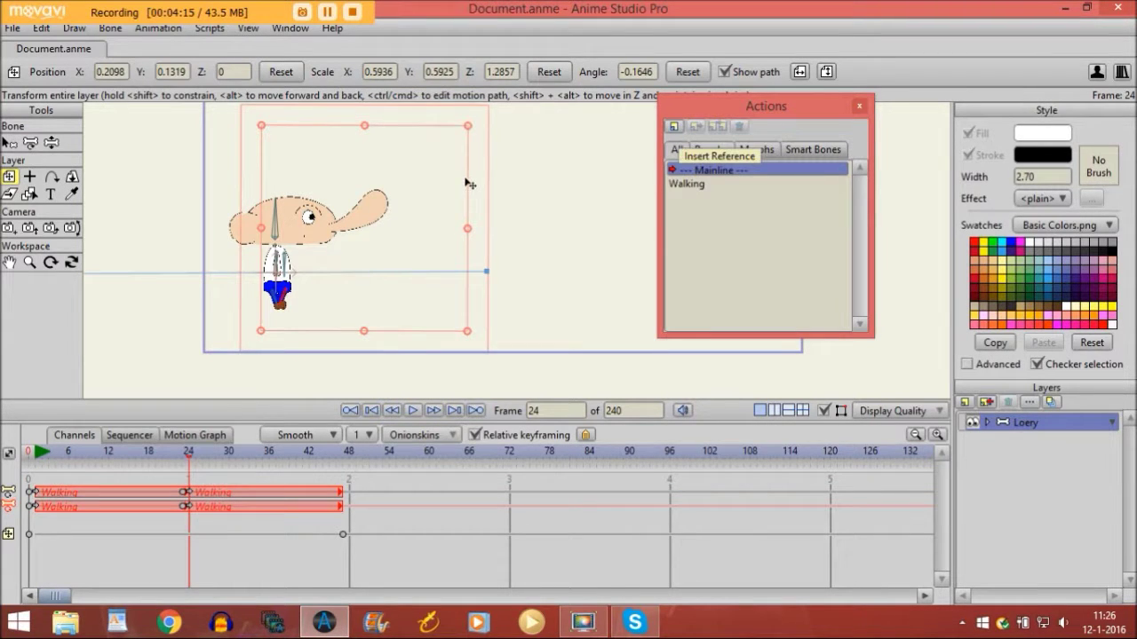
key("Right")
key("Right")
key("Right")
key("Right")
key("Right")
key("Right")
key("Right")
key("Right")
key("Right")
key("Right")
key("Right")
key("Right")
key("Right")
key("Right")
key("Right")
key("Right")
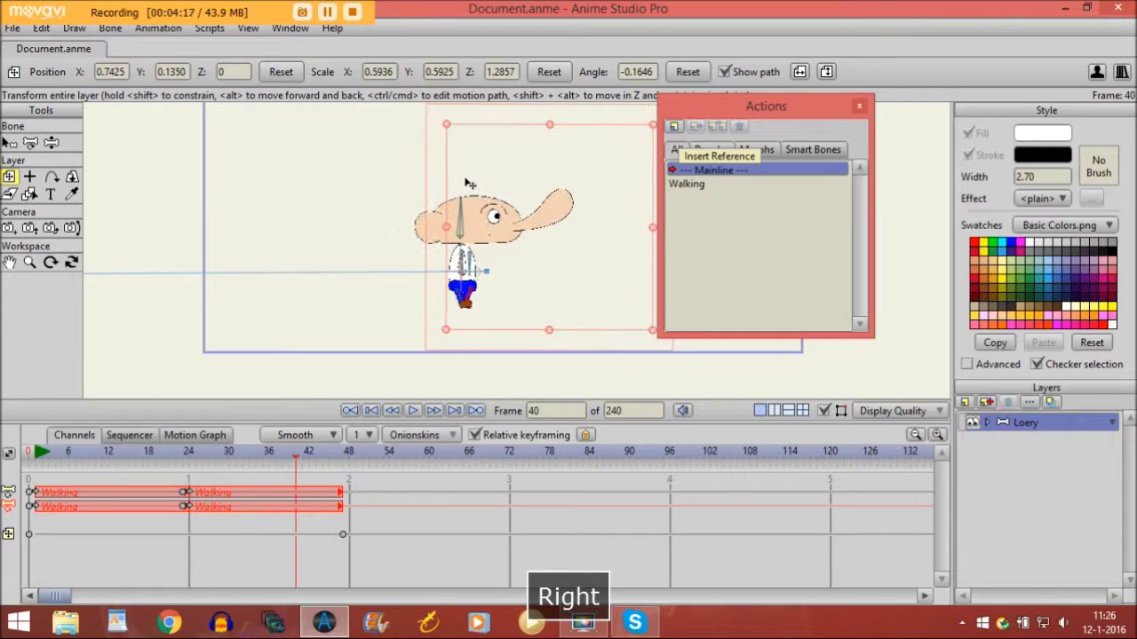
key("Right")
key("Right")
key("Right")
key("Right")
key("Right")
key("Right")
key("Right")
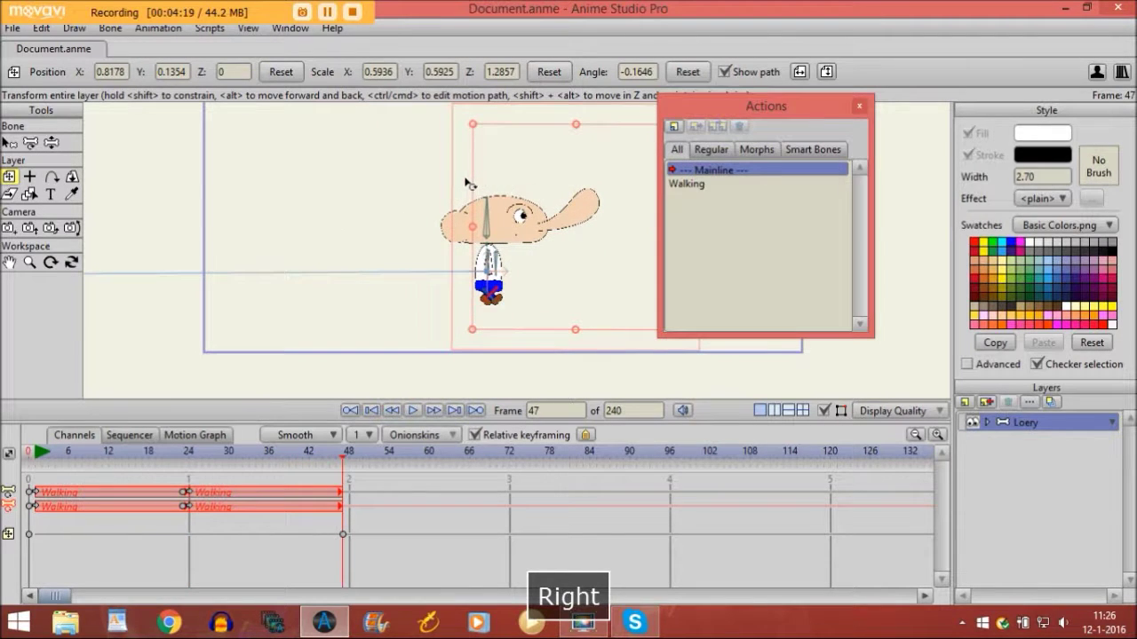
- Zoom in and drag the legs together into a standing pose at frame 47
left_click(30, 262)
left_click_drag(426, 290, 606, 312)
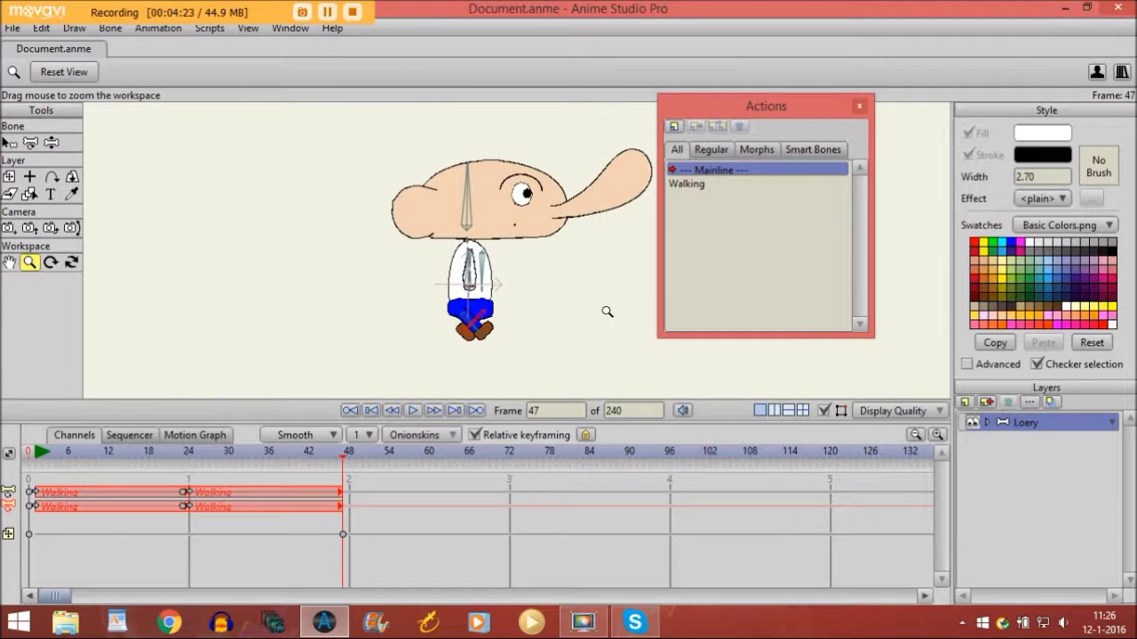
left_click(51, 142)
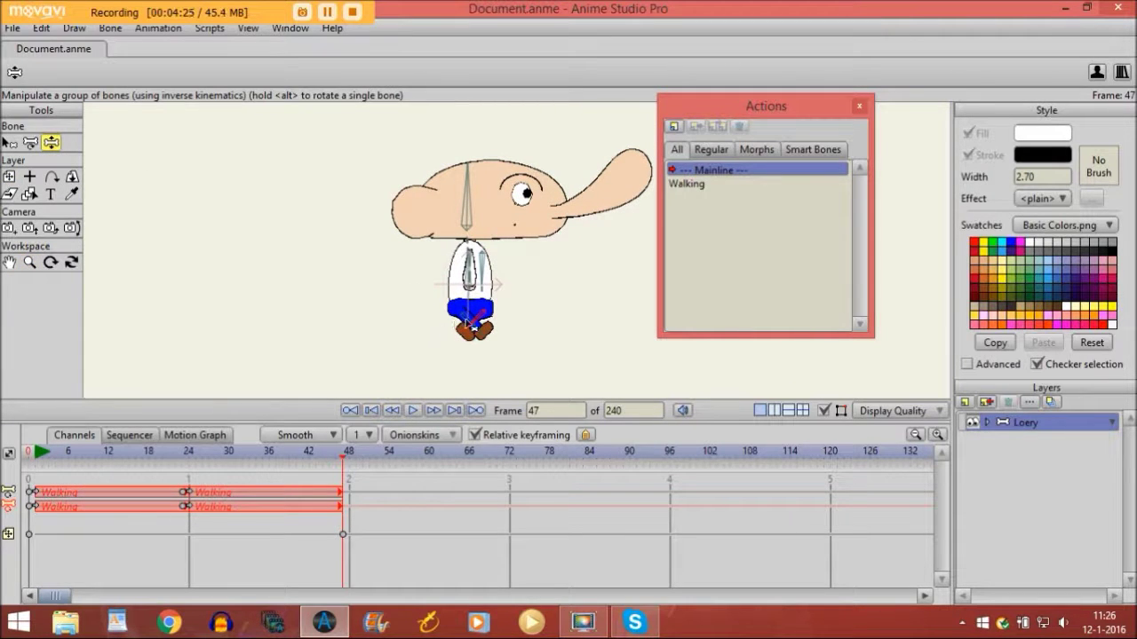
mouse_move(473, 328)
left_mouse_down()
mouse_move(459, 329)
mouse_move(488, 335)
left_mouse_up()
left_click(37, 458)
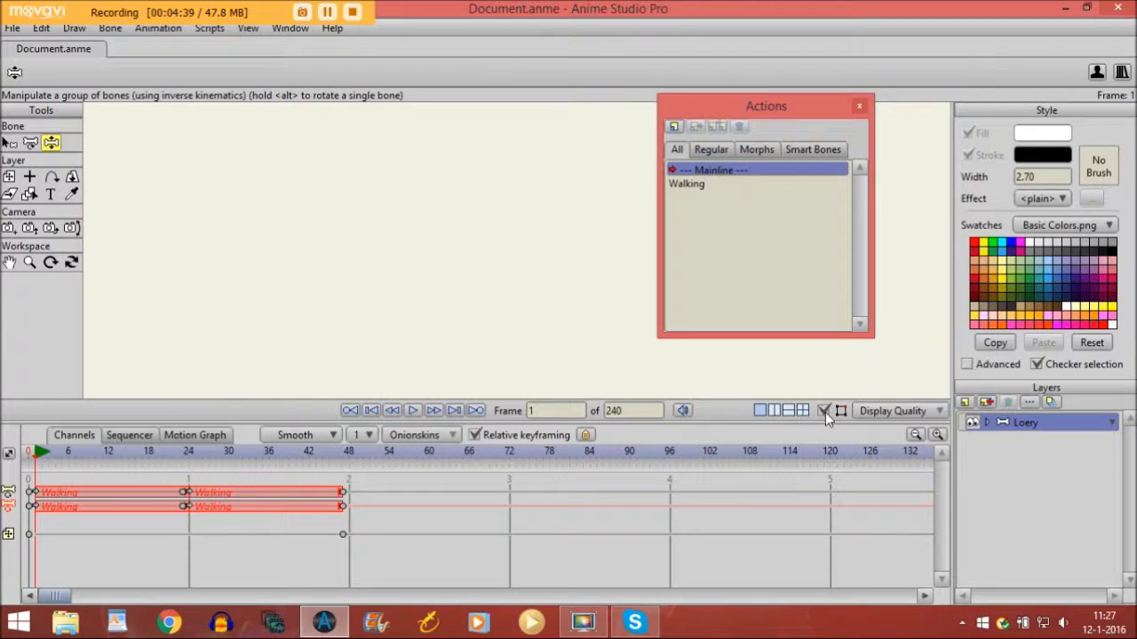